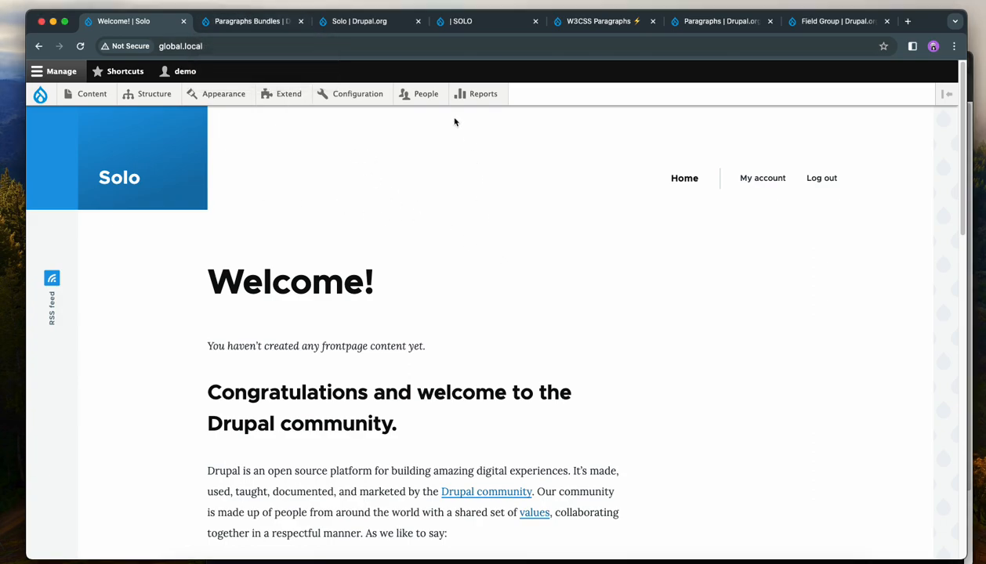
Review the Paragraphs Bundles, W3CSS Paragraphs, Paragraphs and Field Group project pages, and return to the local Drupal site.
left_click(260, 22)
scroll(472, 390, "down", 10)
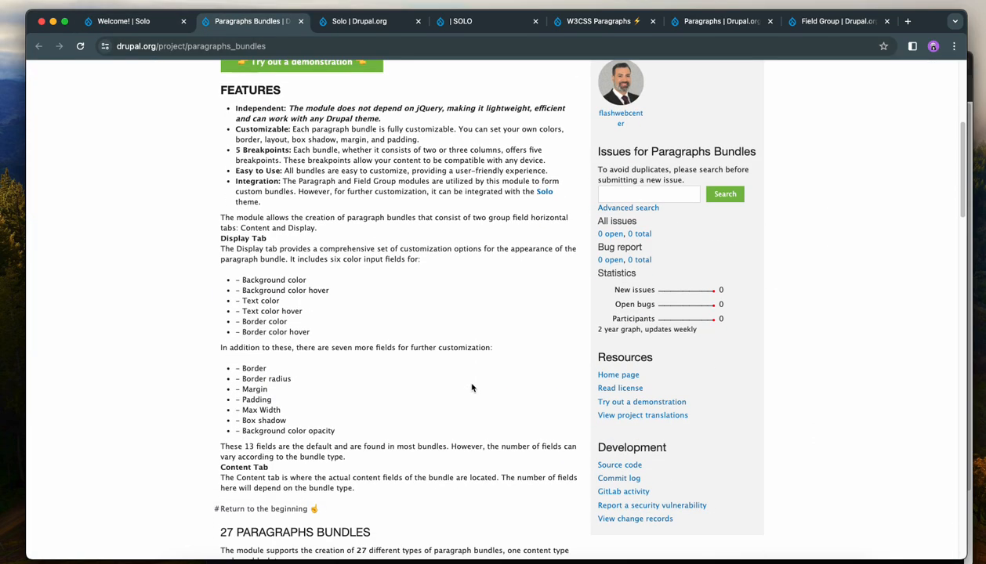
scroll(474, 386, "down", 2)
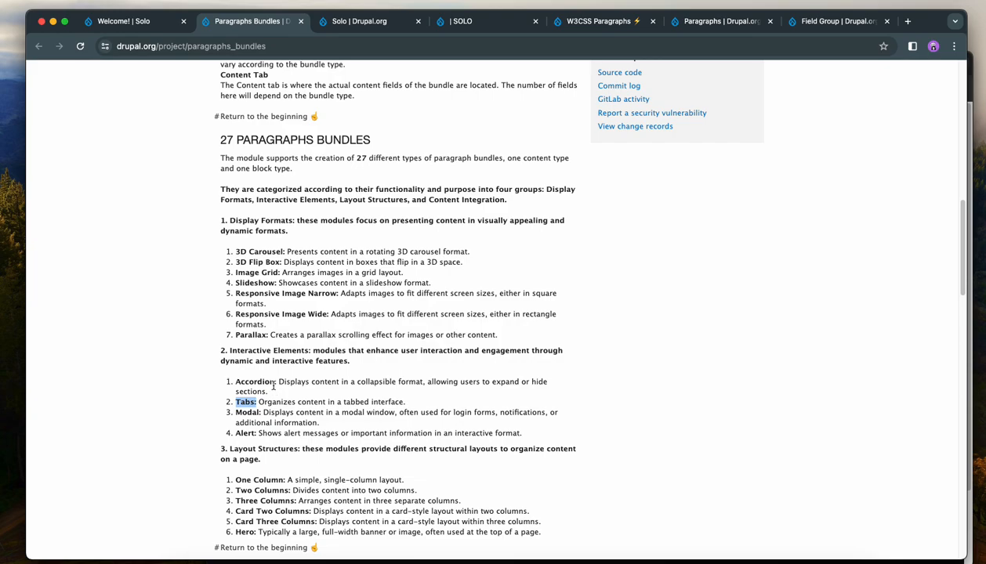
scroll(273, 382, "up", 15)
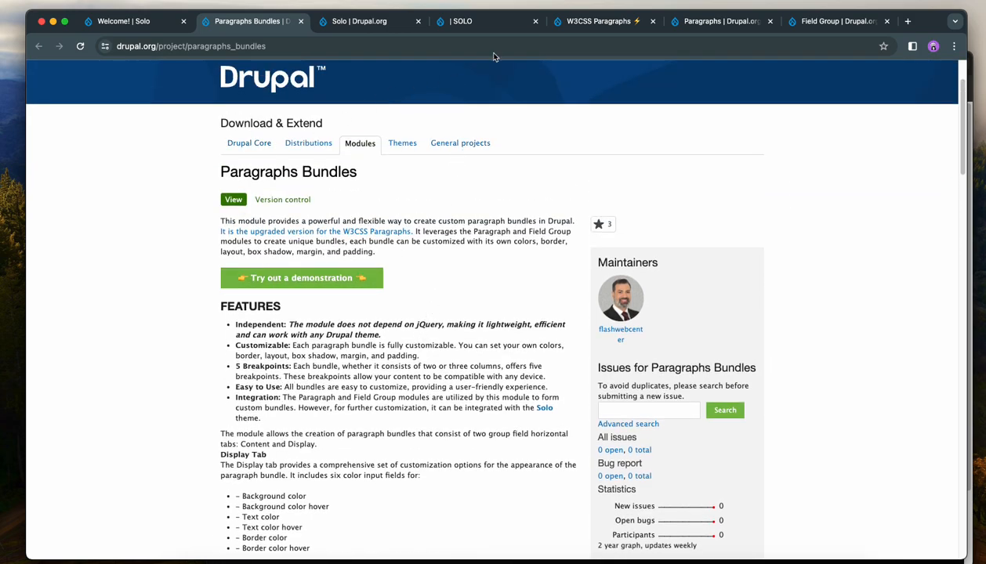
left_click(596, 23)
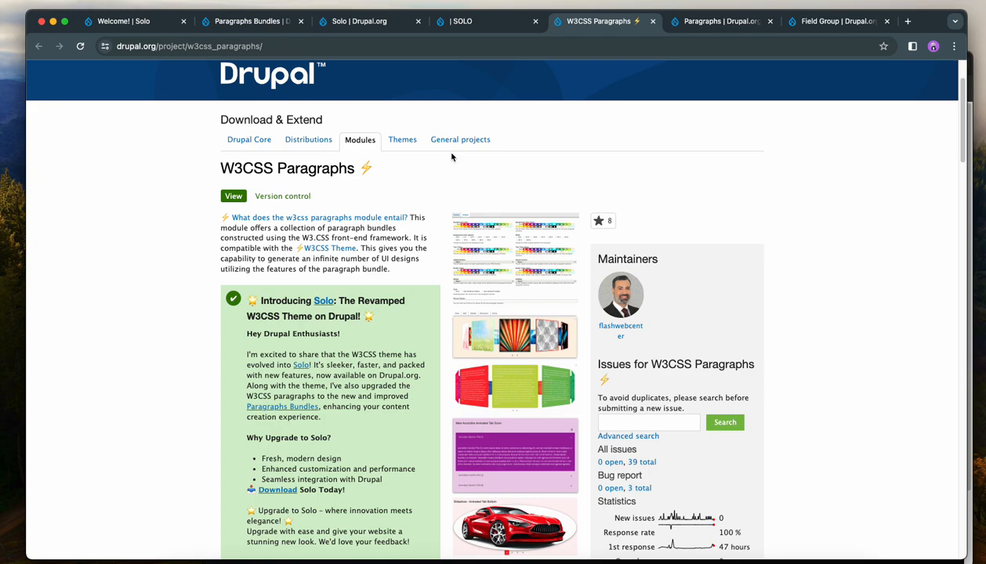
left_click(705, 23)
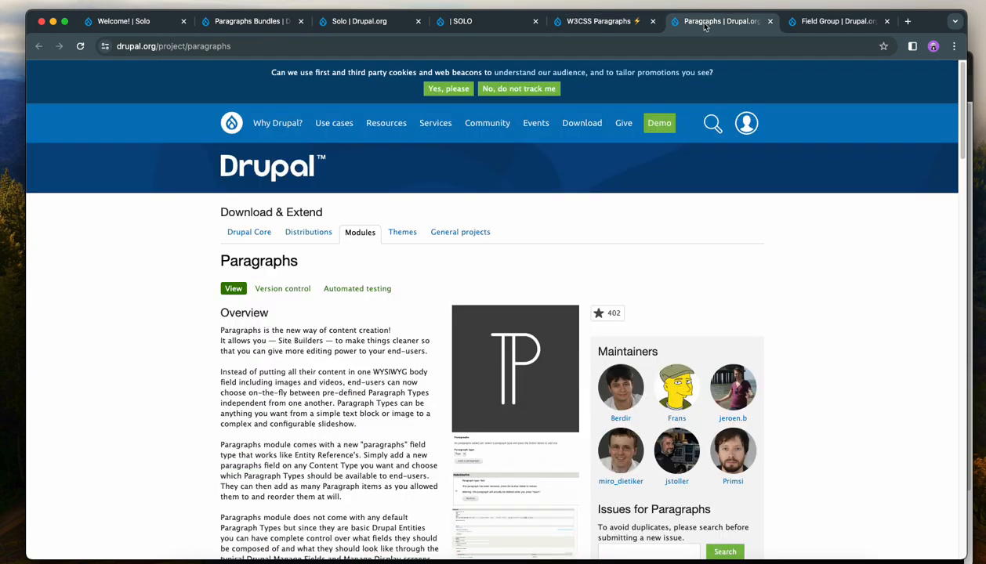
left_click(831, 25)
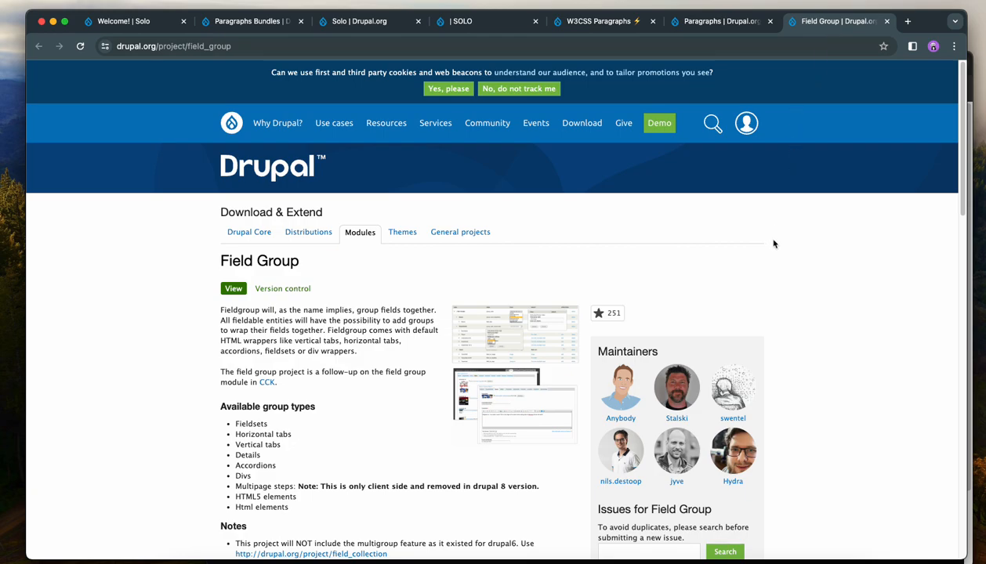
left_click(124, 27)
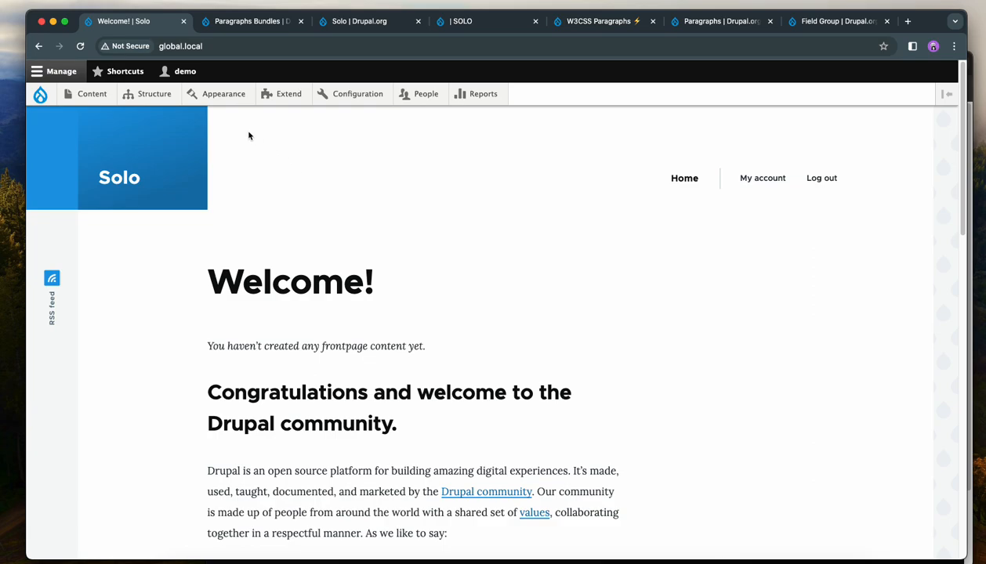
mouse_move(155, 93)
mouse_move(154, 143)
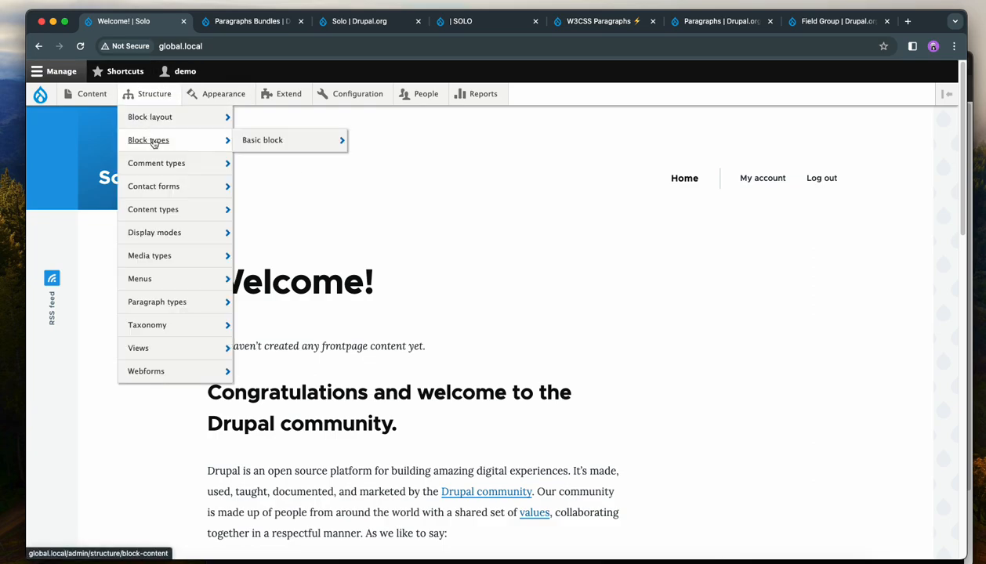
mouse_move(92, 93)
mouse_move(98, 117)
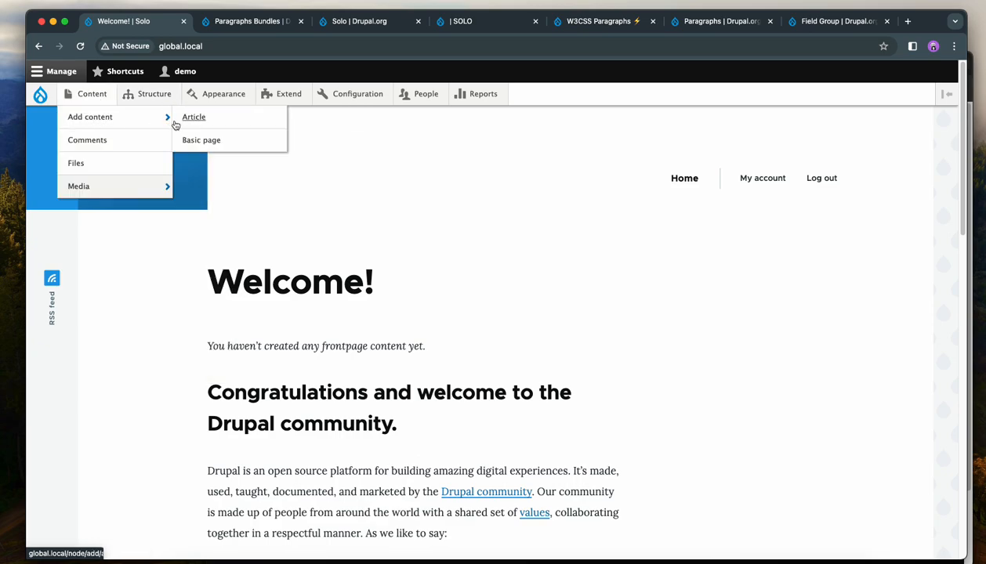
Find the paragraph_bundle_accordion module among the site's modules and install it together with its required modules.
left_click(283, 95)
left_click(233, 301)
type("paragraph_bundle_accordion")
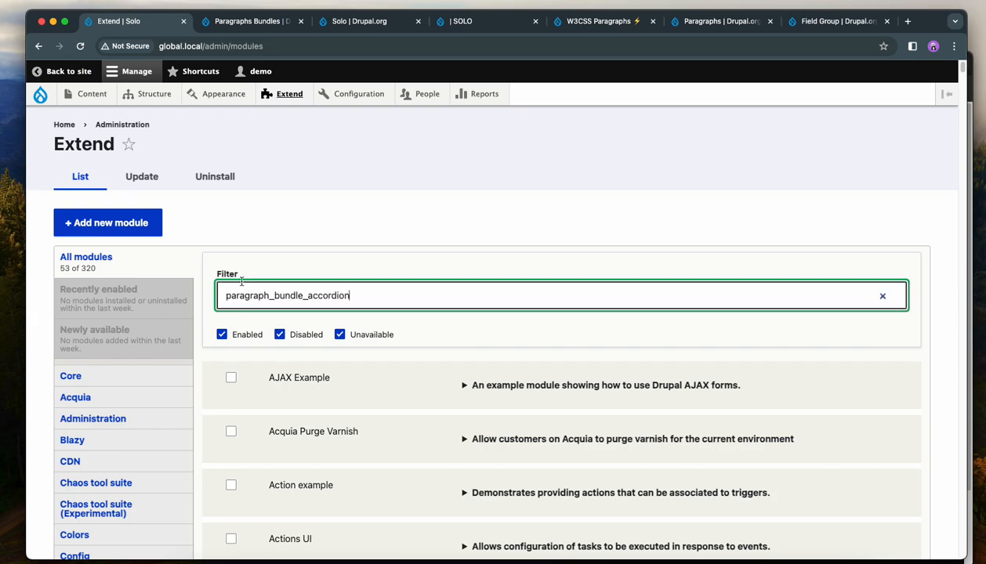
left_click(286, 380)
left_click(251, 449)
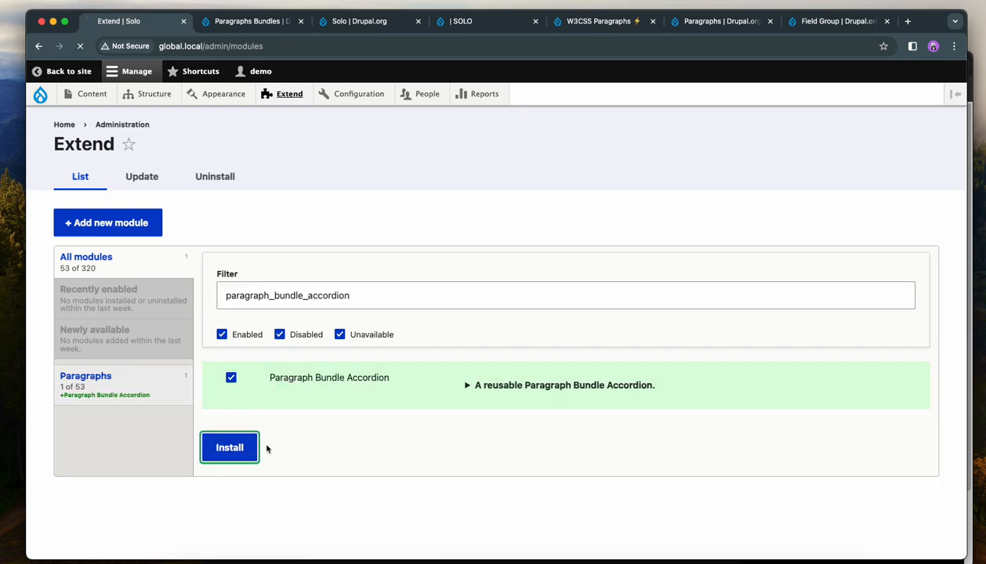
left_click(99, 252)
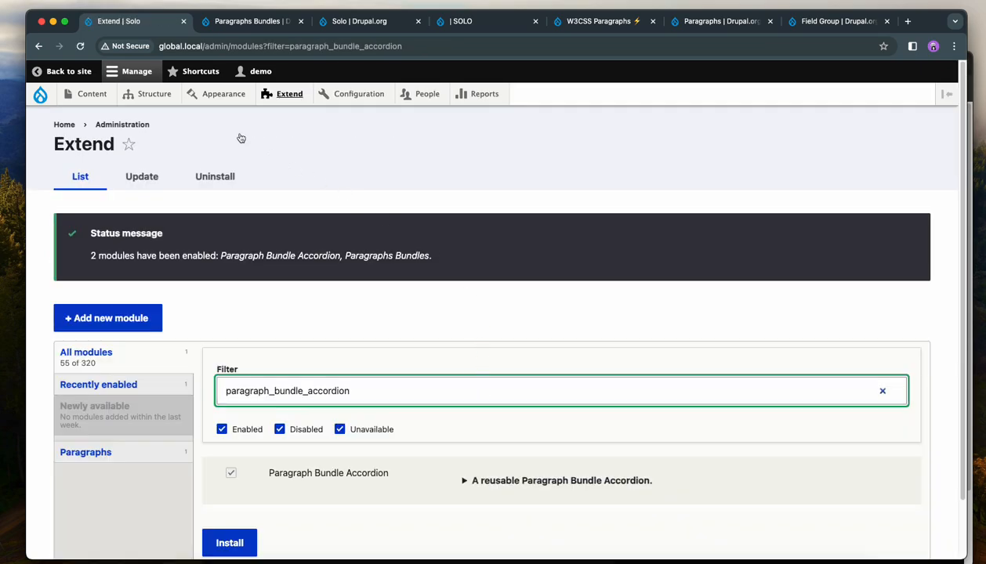
Open the site's list of paragraph types to check the available bundles.
mouse_move(145, 93)
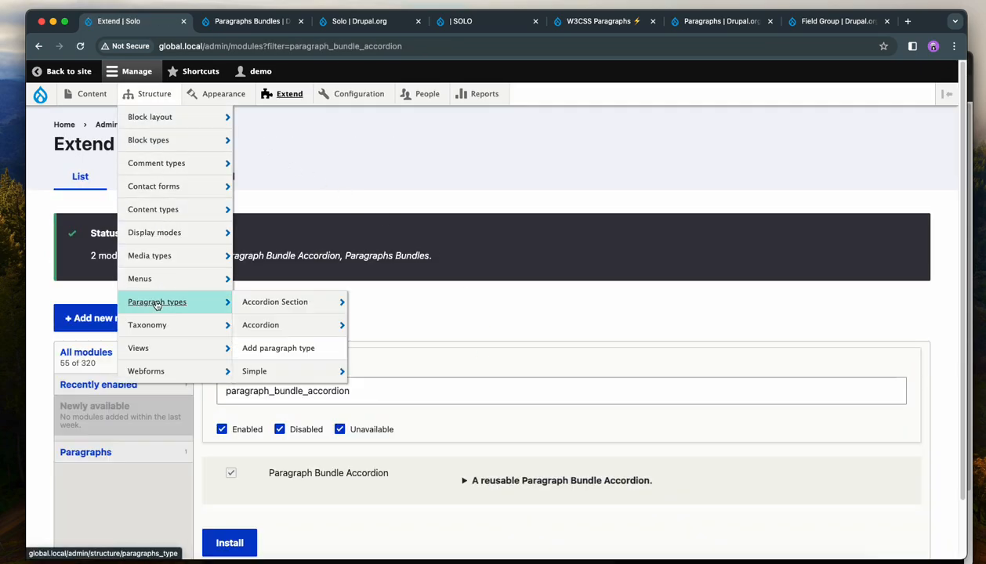
left_click(157, 302)
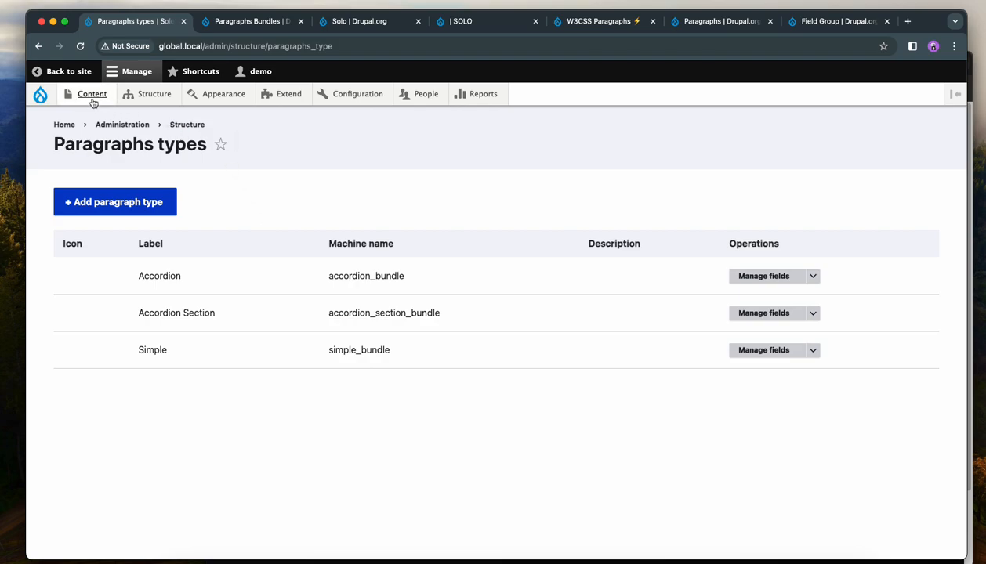
mouse_move(91, 94)
mouse_move(118, 117)
left_click(205, 149)
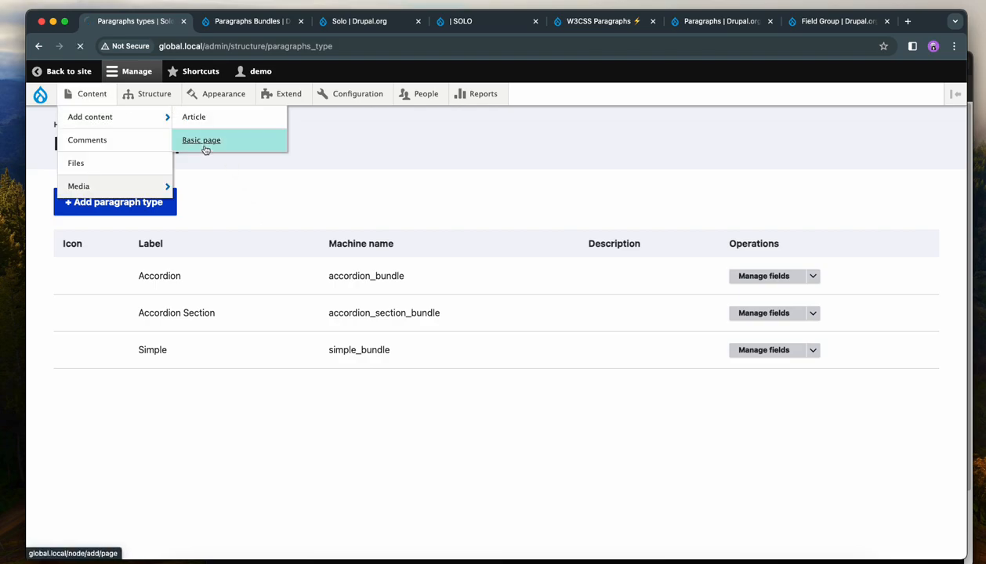
left_click(133, 235)
left_click(163, 260)
left_click(144, 309)
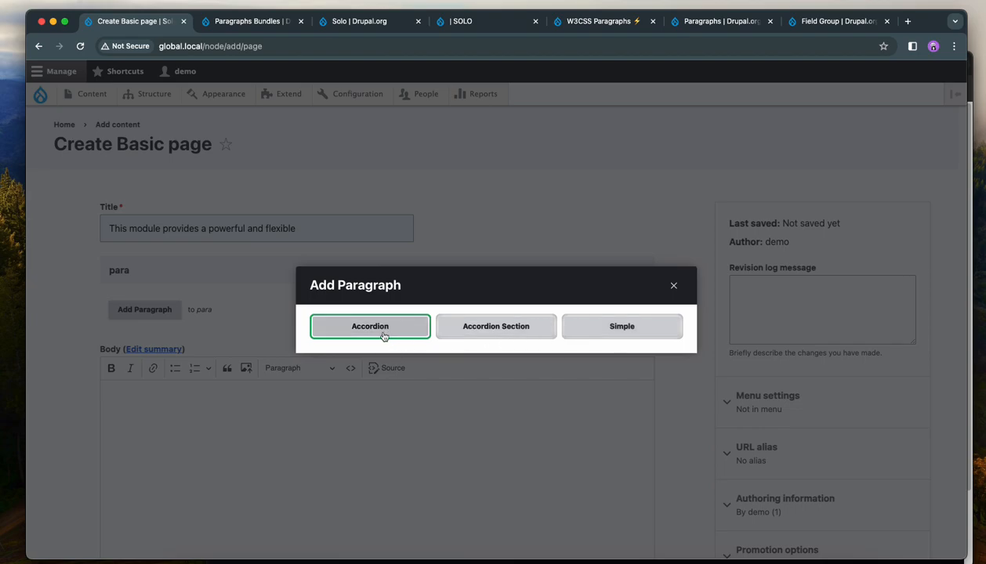
left_click(673, 286)
In the para field settings of the Basic page content type, exclude the Accordion Section paragraph type and save.
mouse_move(154, 93)
mouse_move(174, 209)
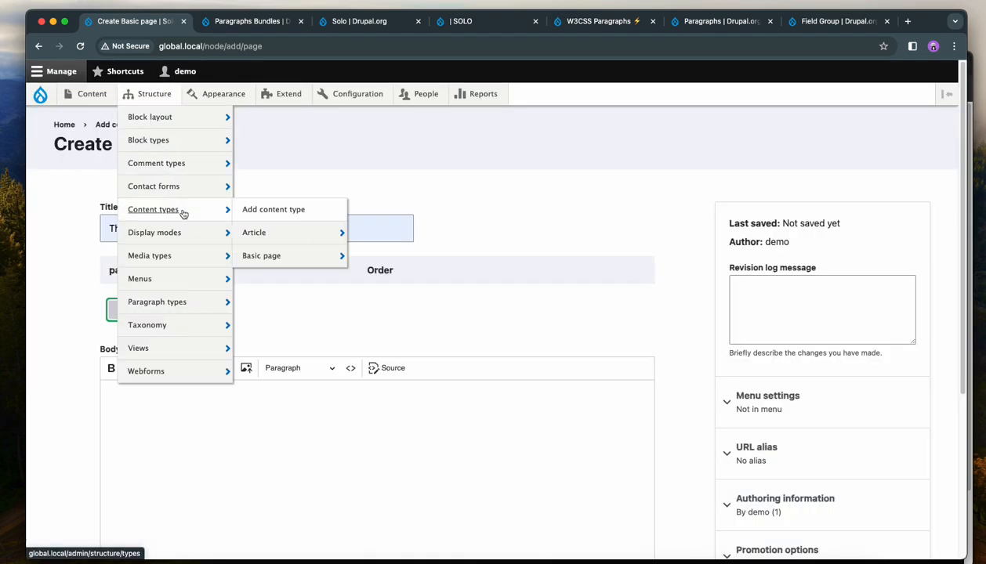
mouse_move(268, 253)
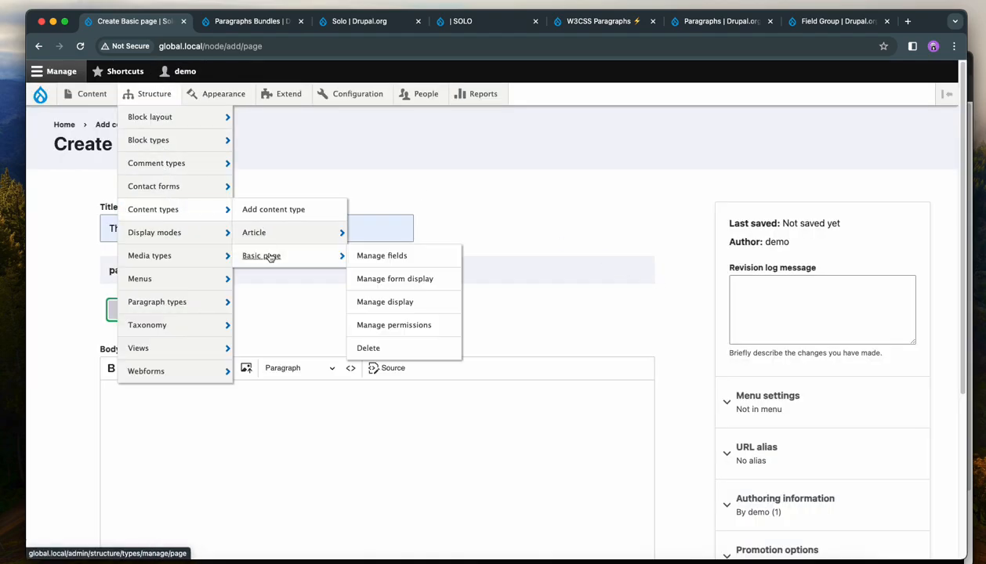
left_click(378, 256)
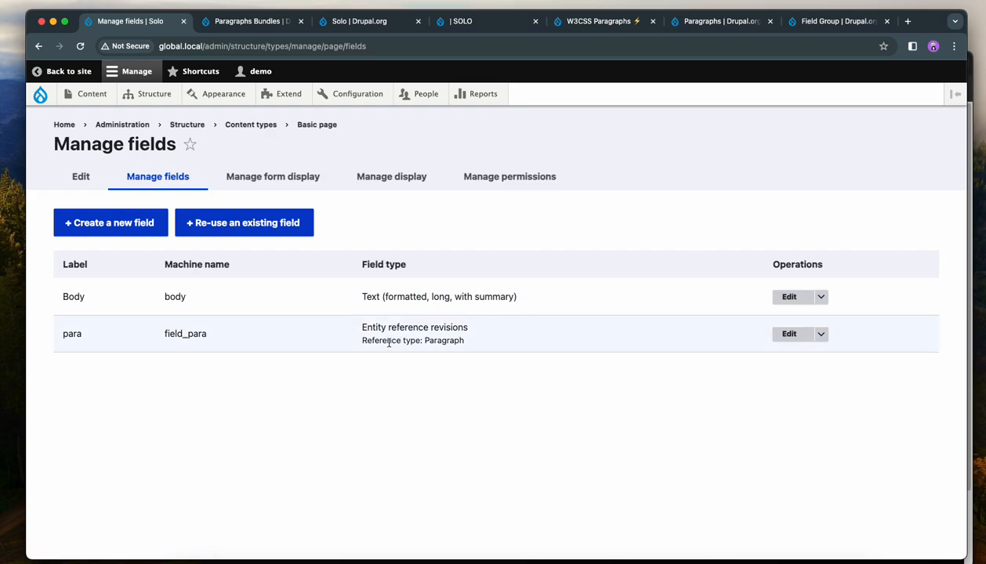
left_click(788, 335)
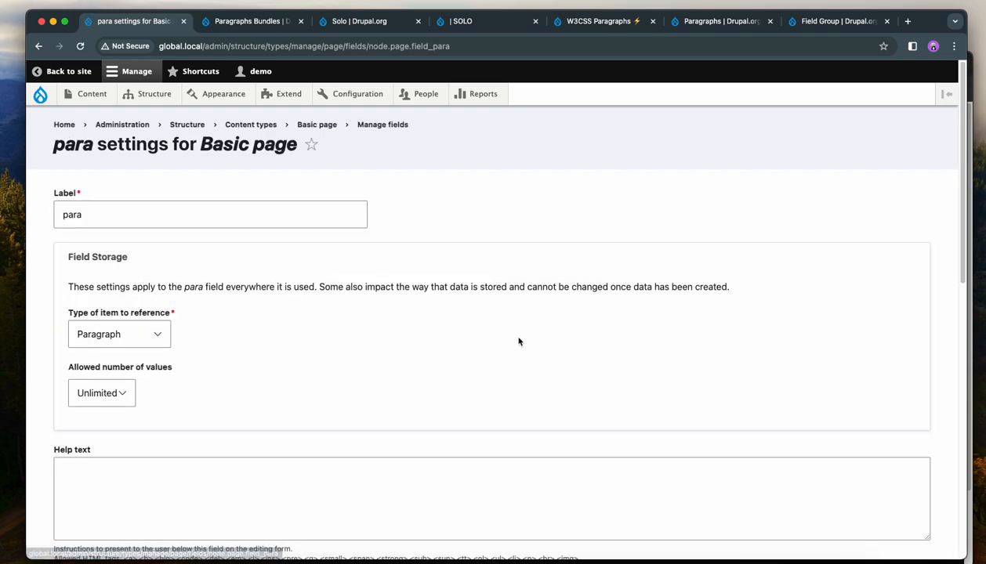
scroll(518, 342, "down", 5)
left_click(80, 327)
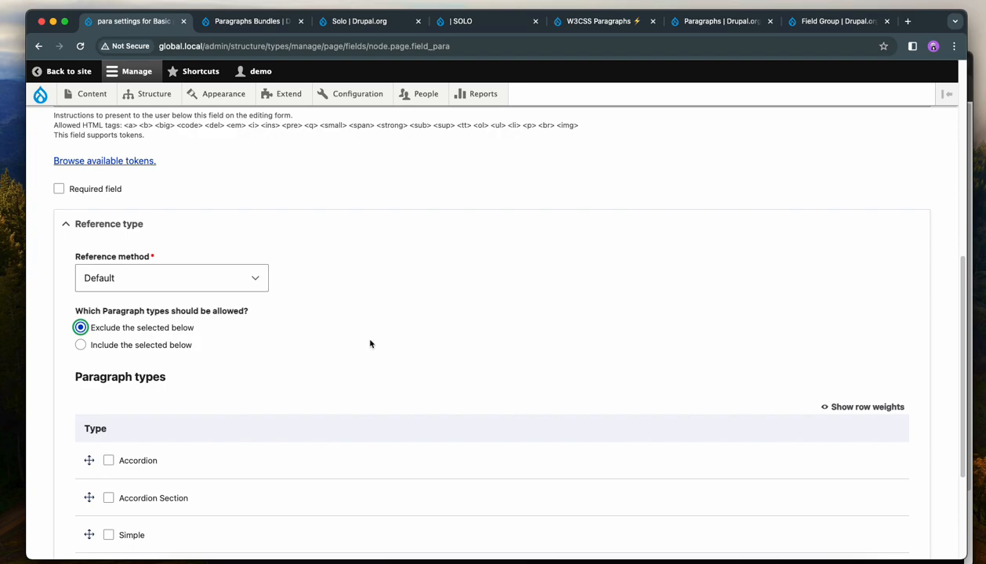
scroll(372, 306, "down", 5)
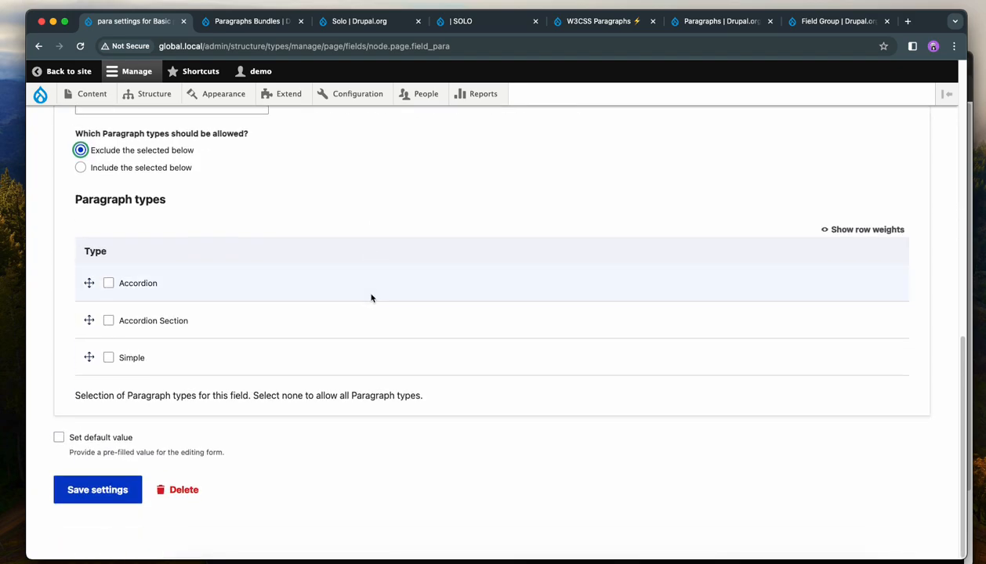
left_click(109, 321)
left_click(74, 490)
Start a new Basic page titled "This module provides a powerful and flexible" and add an Accordion paragraph to its para field.
mouse_move(103, 126)
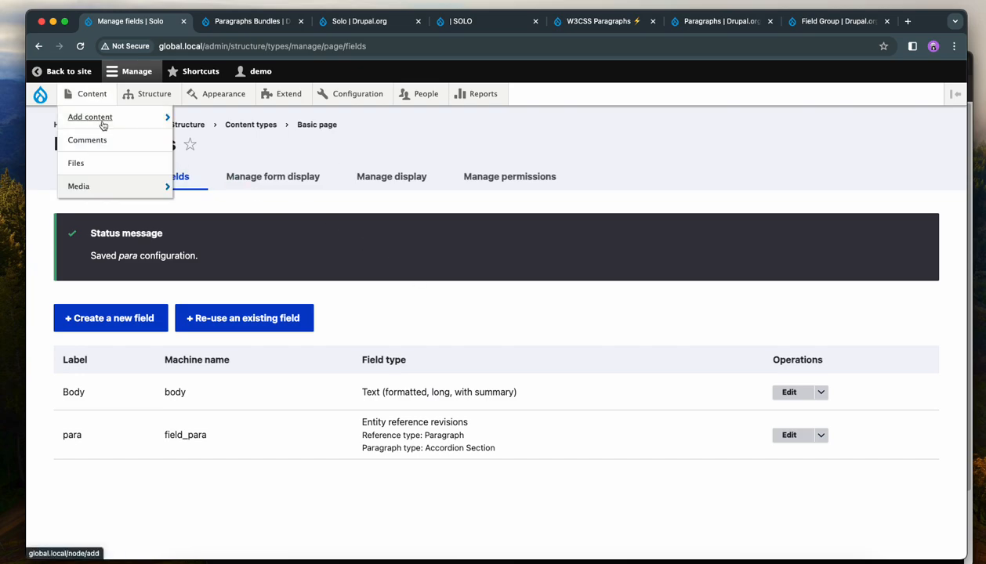
left_click(249, 145)
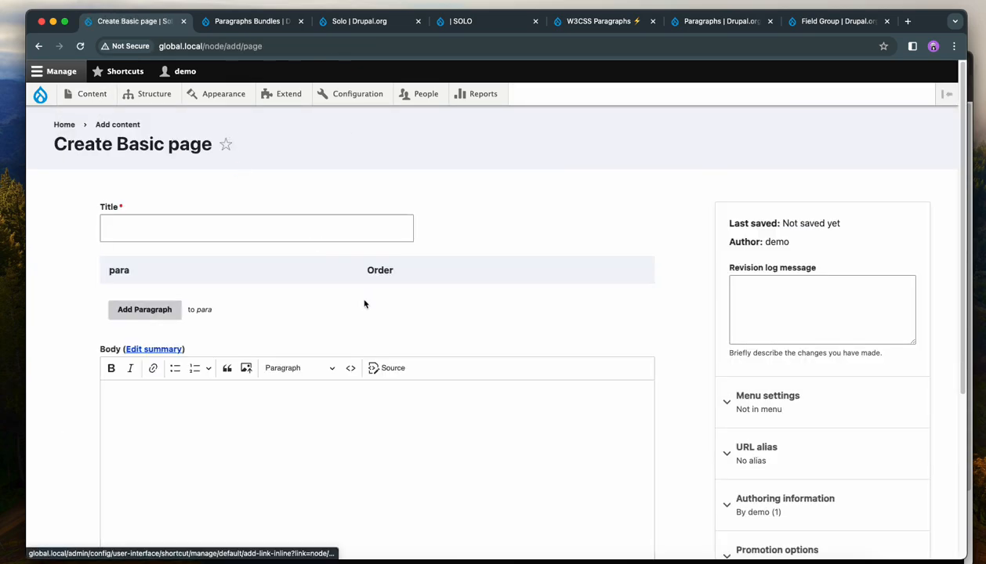
left_click(182, 236)
left_click(202, 260)
left_click(112, 317)
left_click(444, 333)
Title the accordion "Independent: The module does not depend" and its first accordion section "First Tab".
scroll(439, 345, "down", 2)
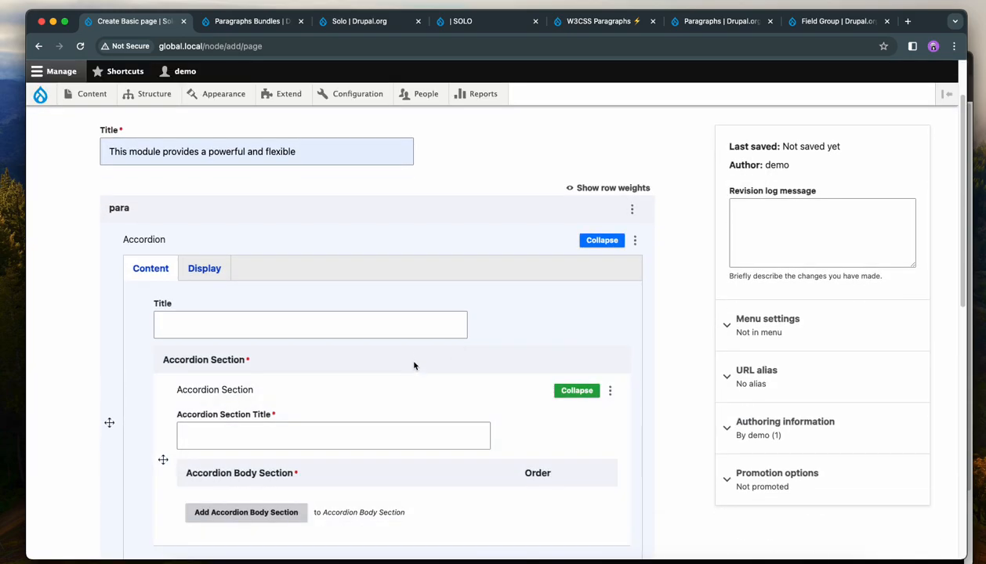
scroll(413, 364, "down", 1)
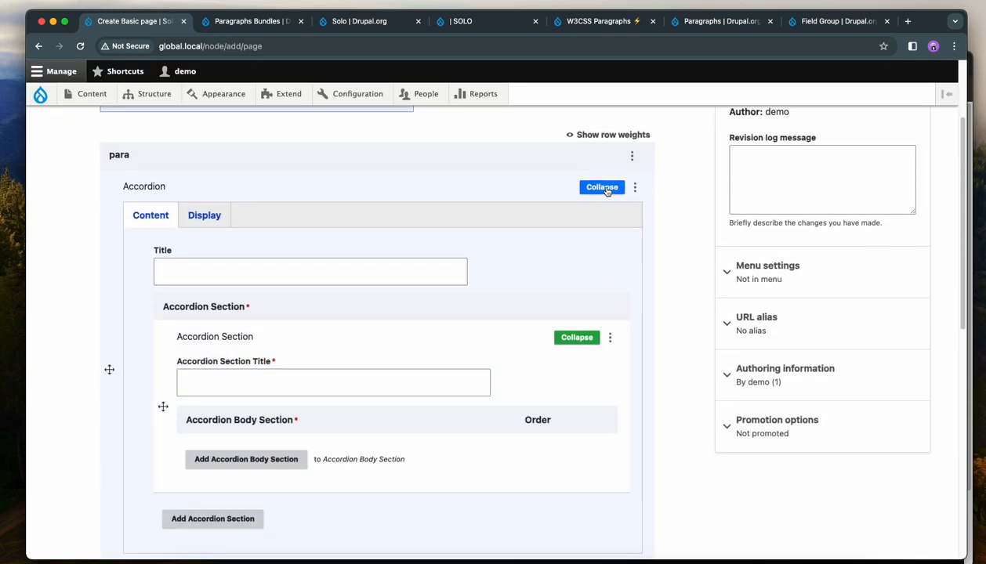
scroll(671, 346, "down", 1)
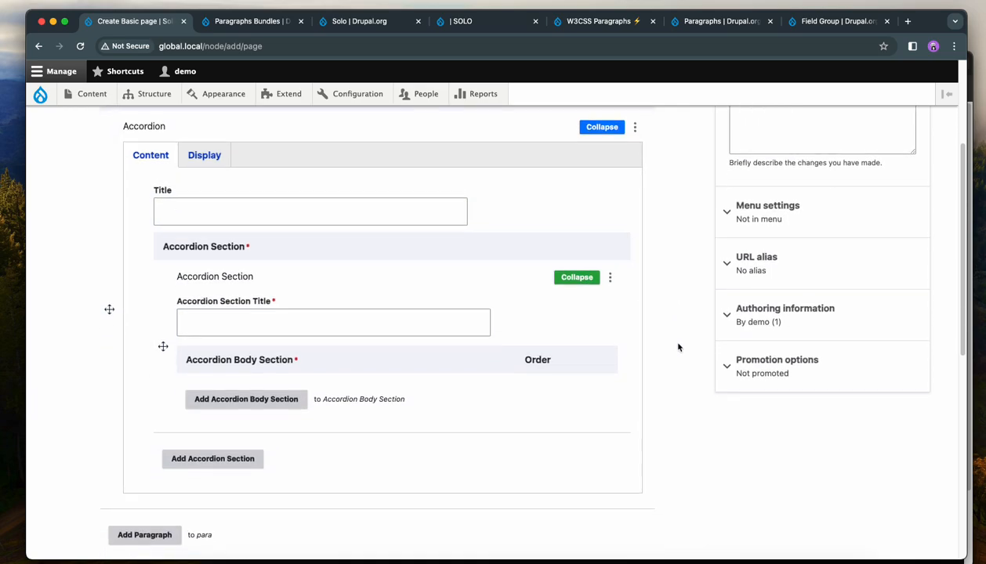
left_click(218, 210)
left_click(239, 234)
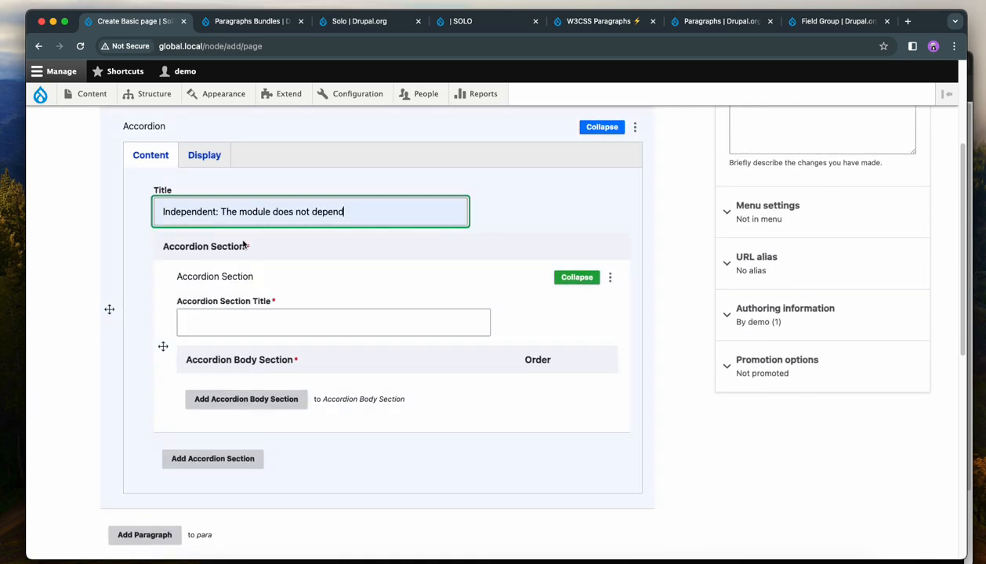
left_click(284, 323)
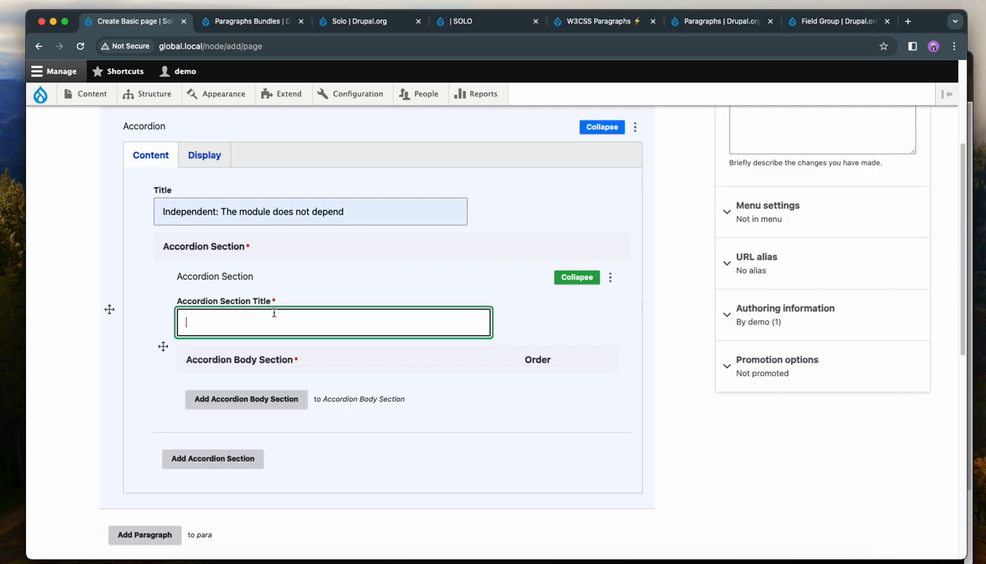
type("First Tab")
Add a Simple paragraph as the body of the First Tab accordion section and look over its fields.
left_click(239, 399)
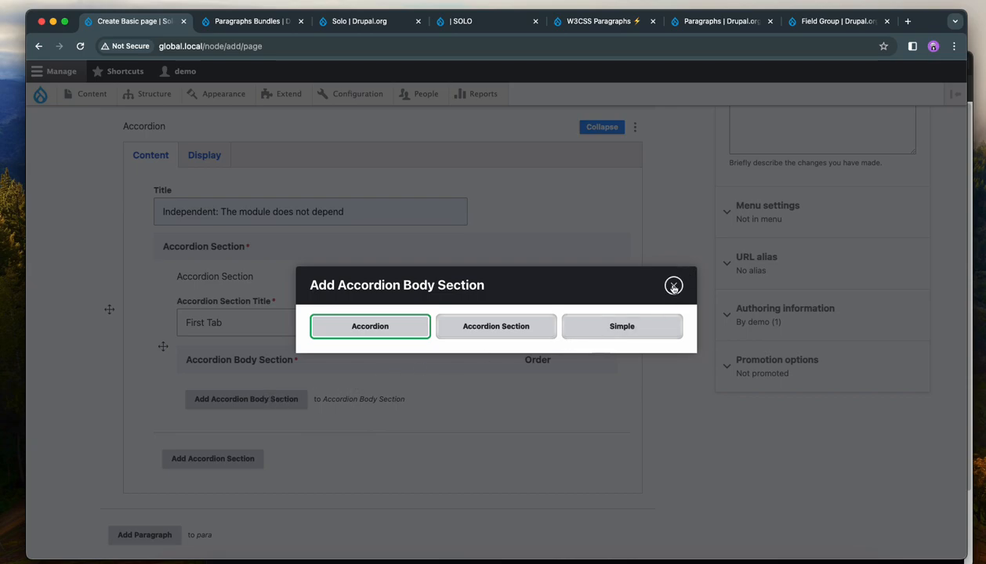
left_click(627, 325)
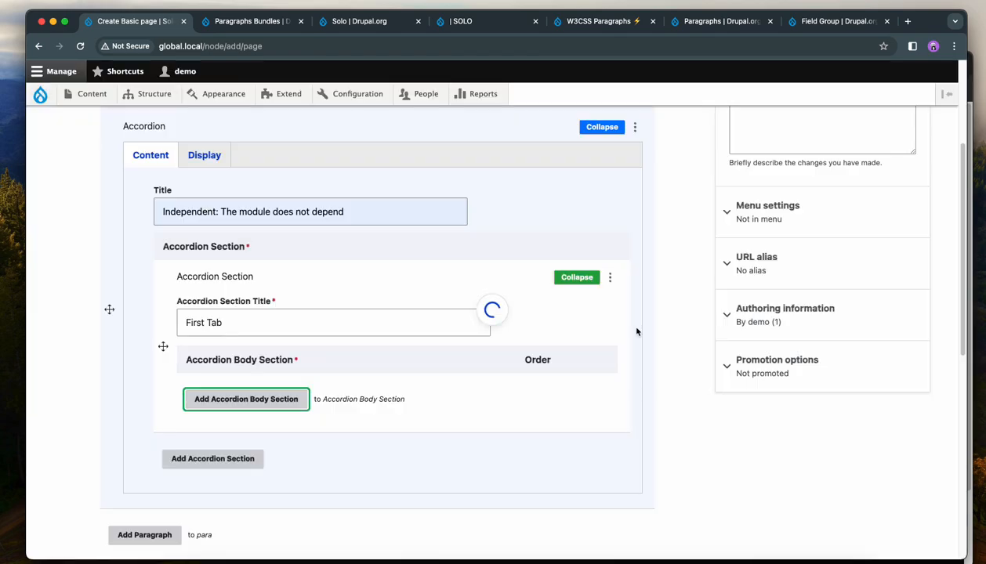
scroll(695, 431, "down", 3)
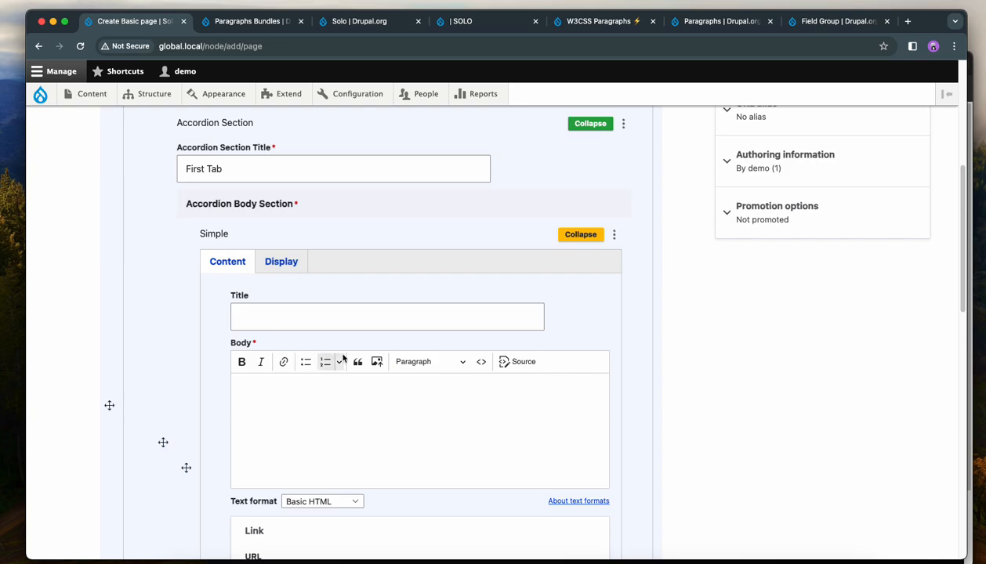
scroll(337, 357, "up", 1)
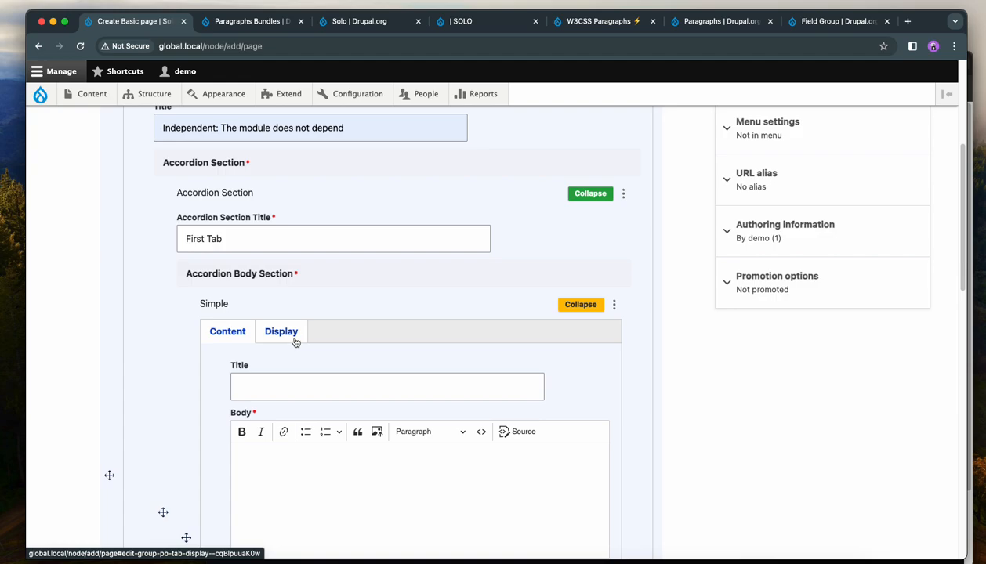
scroll(295, 342, "up", 1)
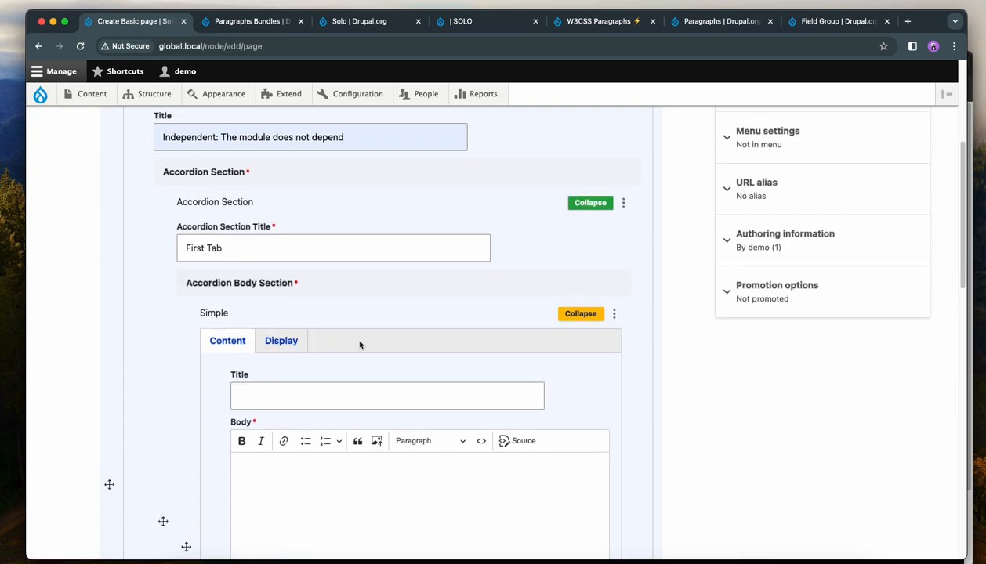
scroll(348, 342, "down", 2)
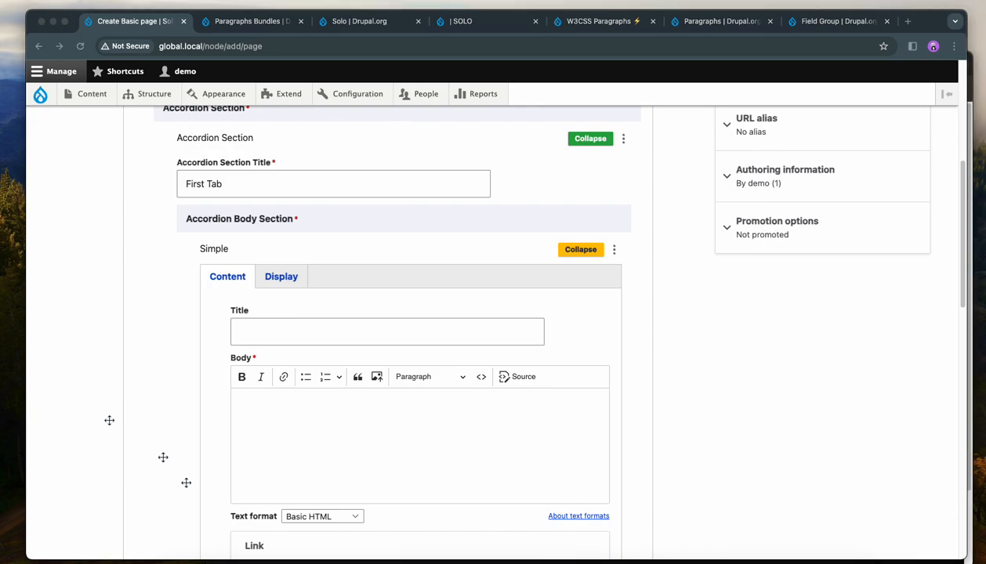
Fill the Simple paragraph's body with the "Conclusion" text beginning "In conclusion, Solo is perfect for those who want a high degree of control".
left_click(250, 404)
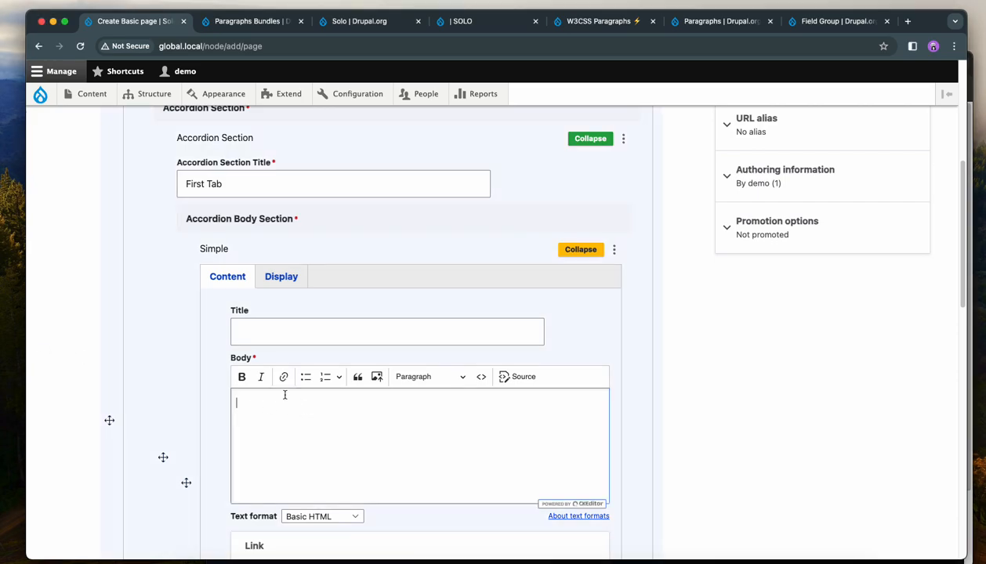
type("Conclusion: In conclusion, Solo is perfect for those who want a high degree of control over their website's design, but also value simplicity and ease of use. Solo theme is a versatile and user-friendly solution that can be tailored to suit your specific needs. Whether you are creating a simple blog or a complex corporate website, Solo theme will provide you with the tools you need to create an impressive and effective online presence. With its 24 unique regions and smart design, this theme gives you the flexibility you need without overwhelming you with options.")
scroll(314, 416, "down", 5)
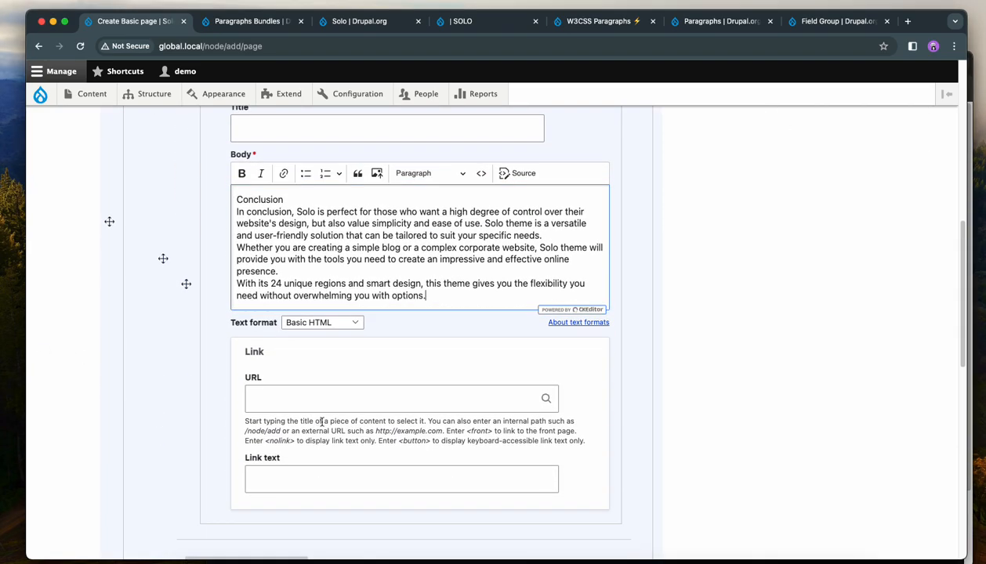
Review the nested accordion fields and save the new Basic page as published.
scroll(325, 422, "up", 10)
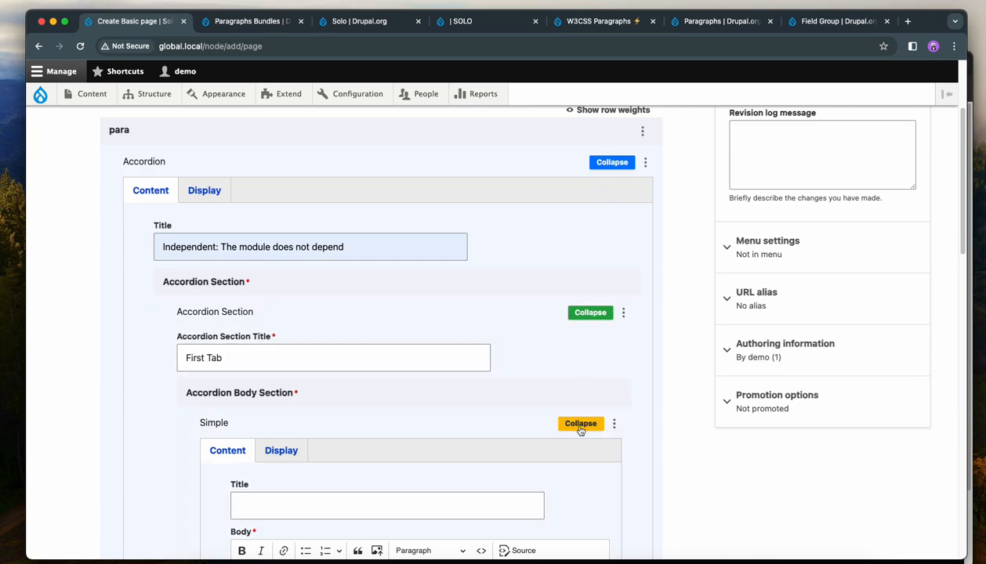
scroll(581, 427, "down", 1)
scroll(581, 431, "down", 1)
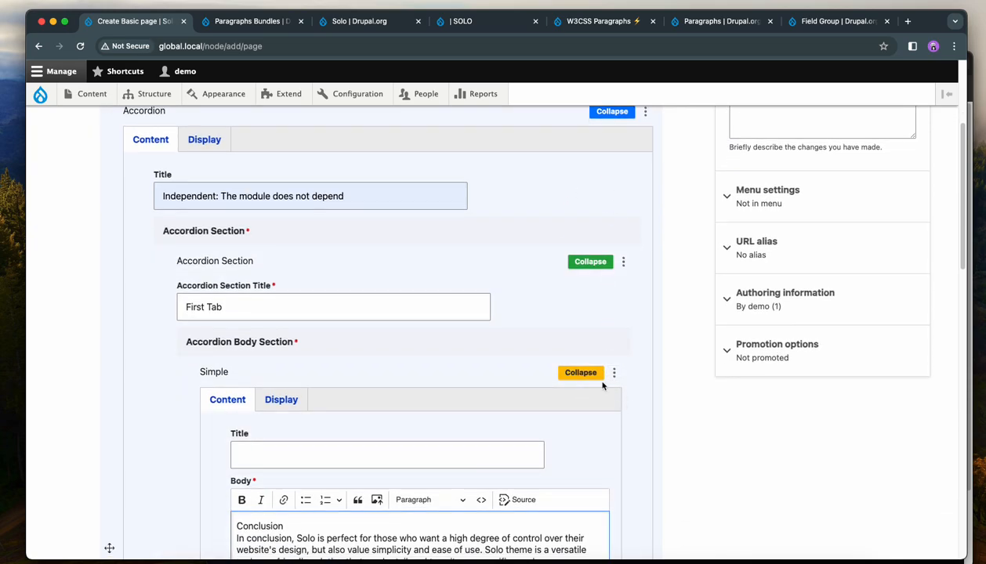
scroll(462, 342, "down", 1)
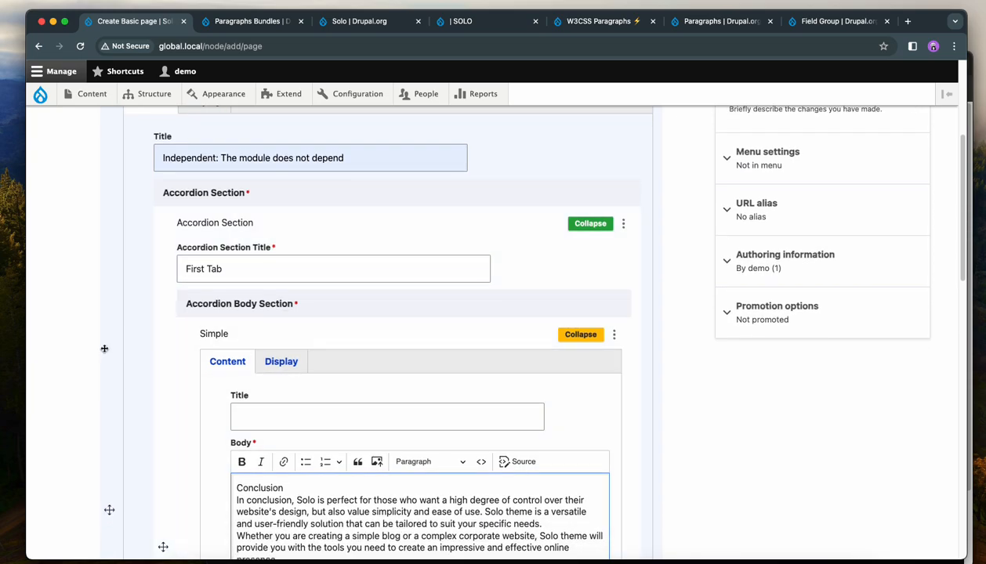
scroll(134, 295, "up", 3)
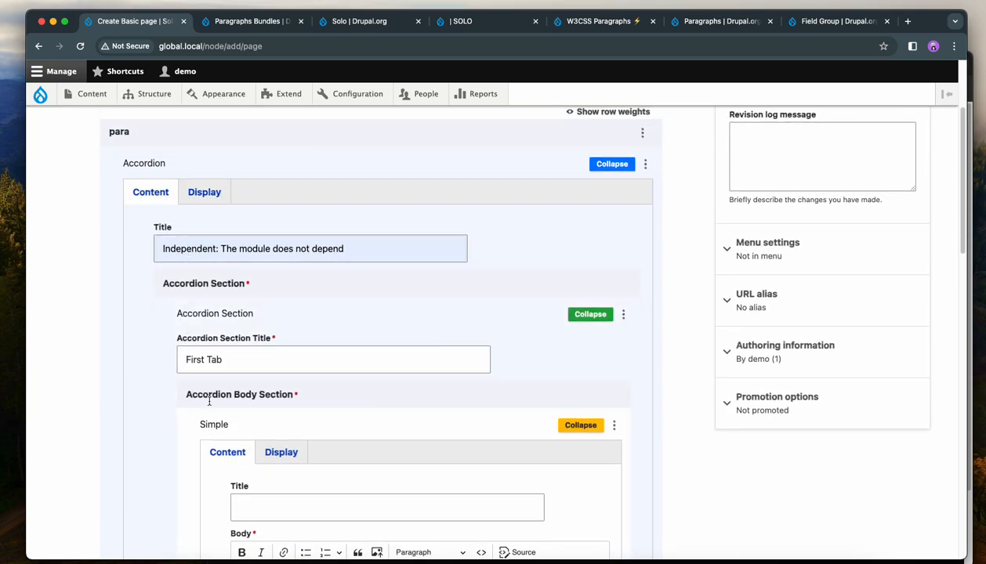
scroll(360, 494, "down", 3)
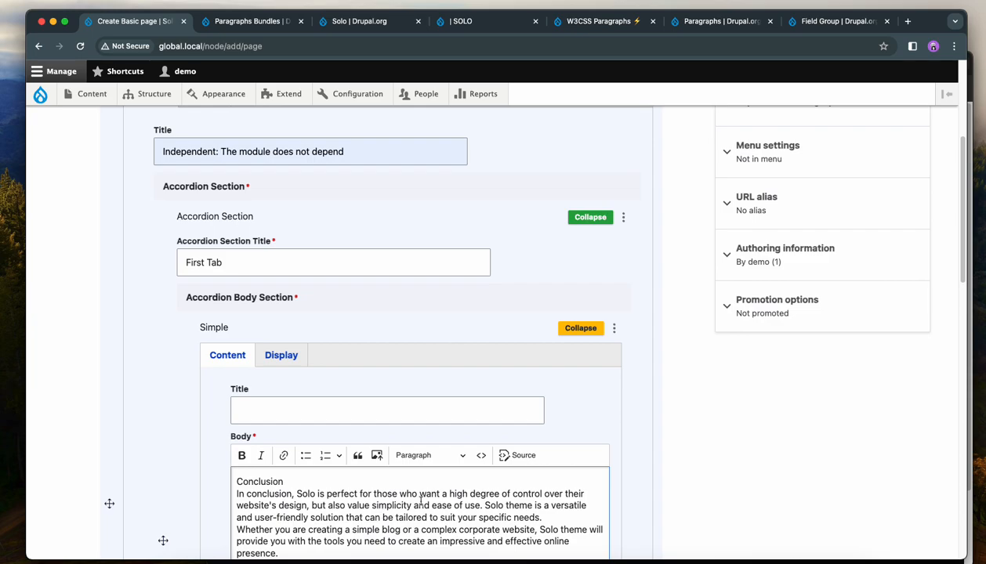
scroll(567, 431, "down", 10)
left_click(134, 482)
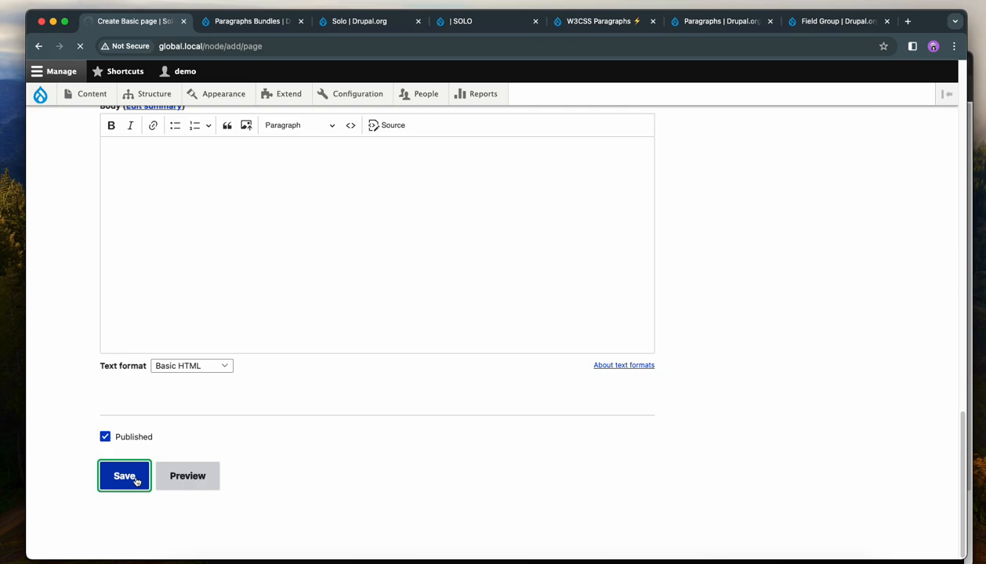
Check the accordion on the published page by collapsing and expanding First Tab from its title.
scroll(134, 416, "down", 5)
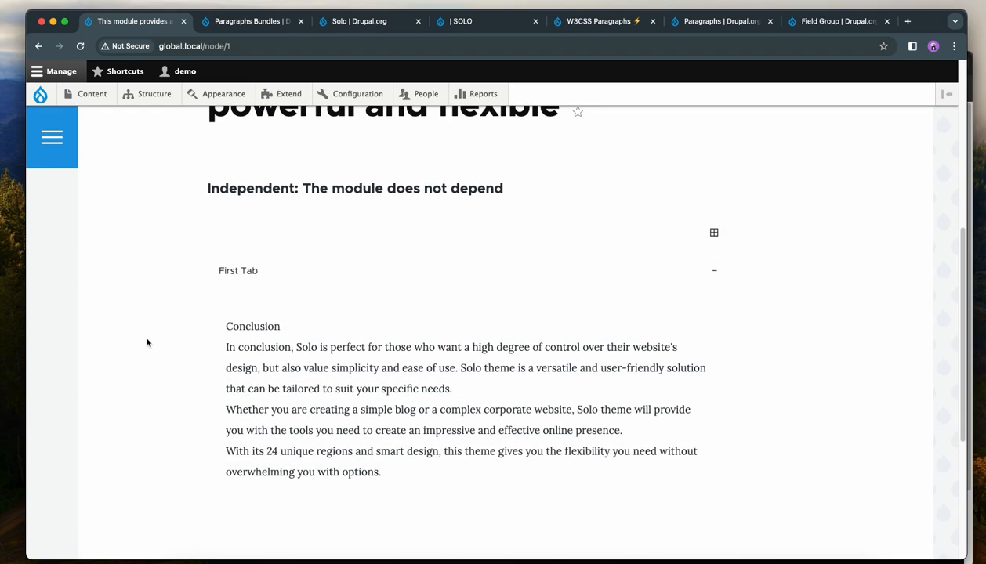
left_click(238, 273)
left_click(239, 274)
left_click(241, 274)
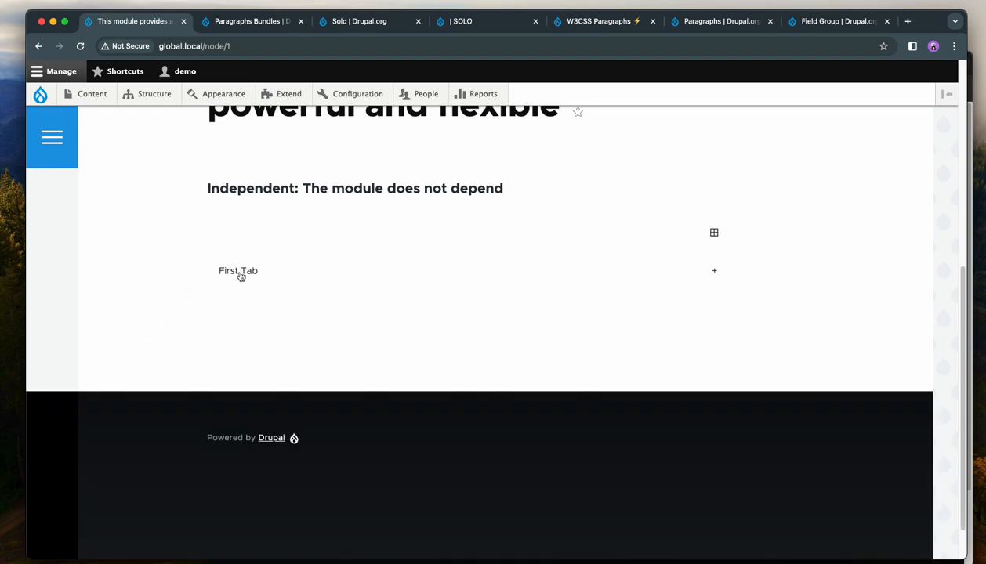
left_click(241, 274)
left_click(240, 274)
Test the accordion's expand-all and collapse-all control several times on the published page.
left_click(715, 235)
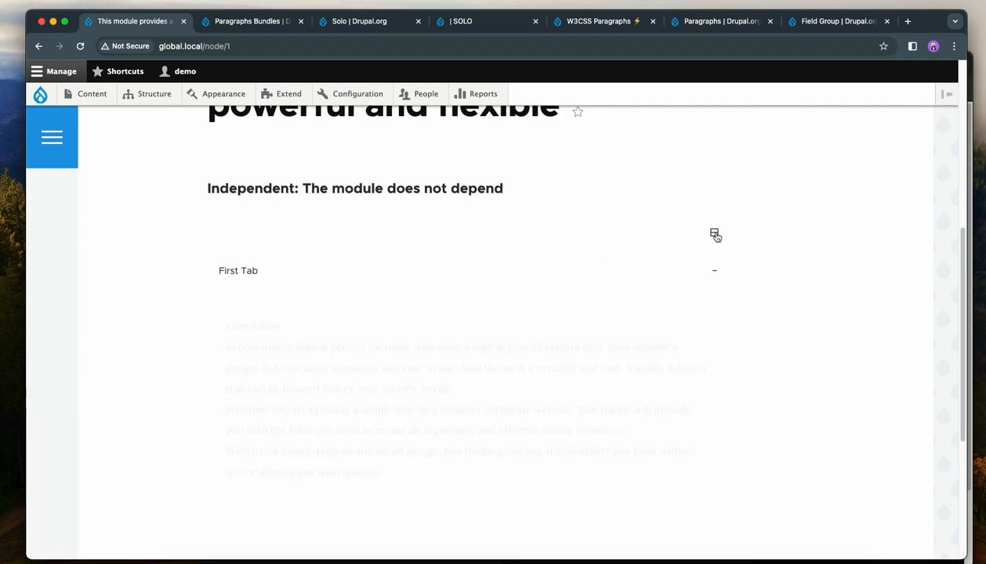
left_click(715, 236)
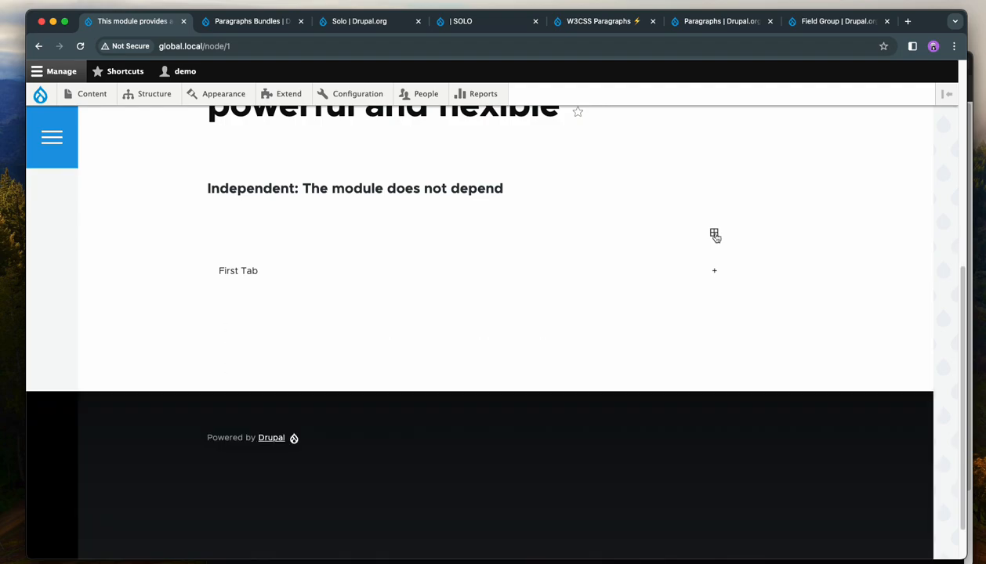
left_click(715, 235)
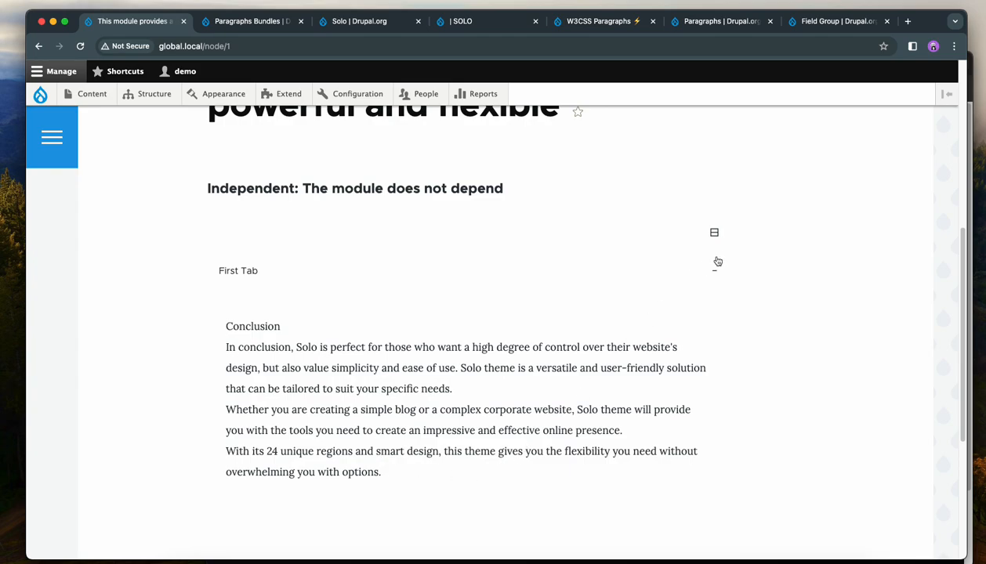
left_click(714, 234)
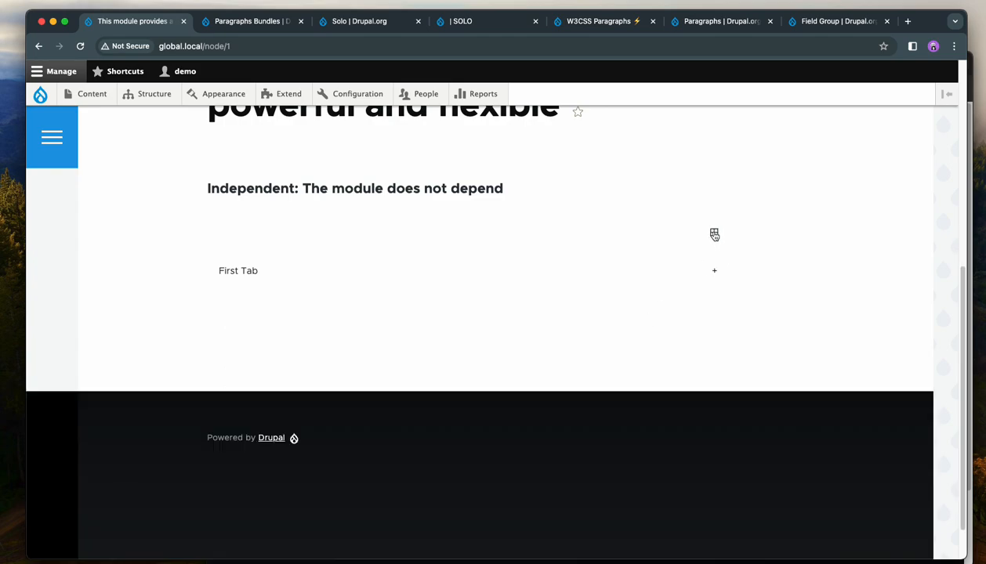
left_click(713, 233)
left_click(714, 233)
left_click(713, 233)
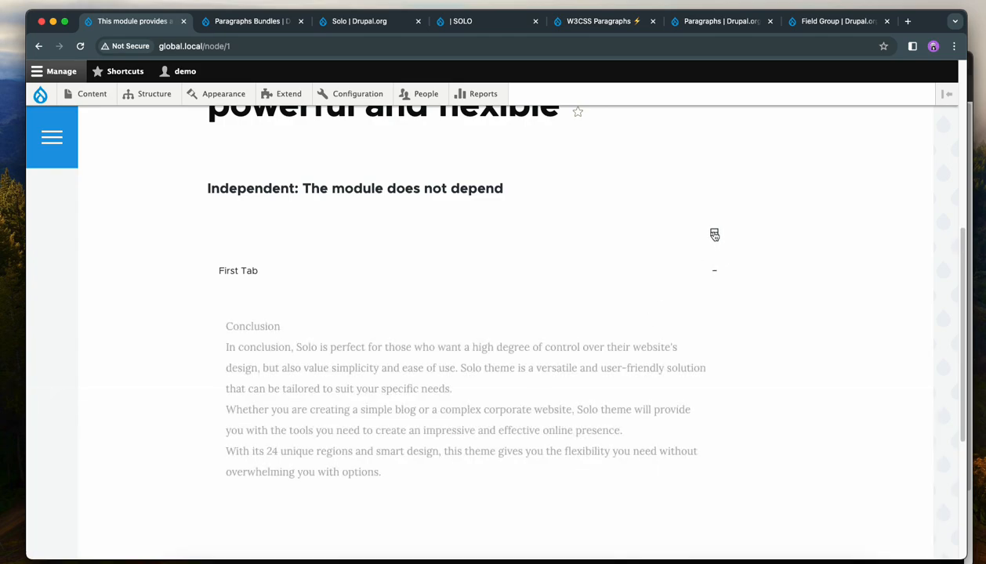
Test First Tab's plus/minus indicator by collapsing and expanding the section repeatedly.
left_click(715, 276)
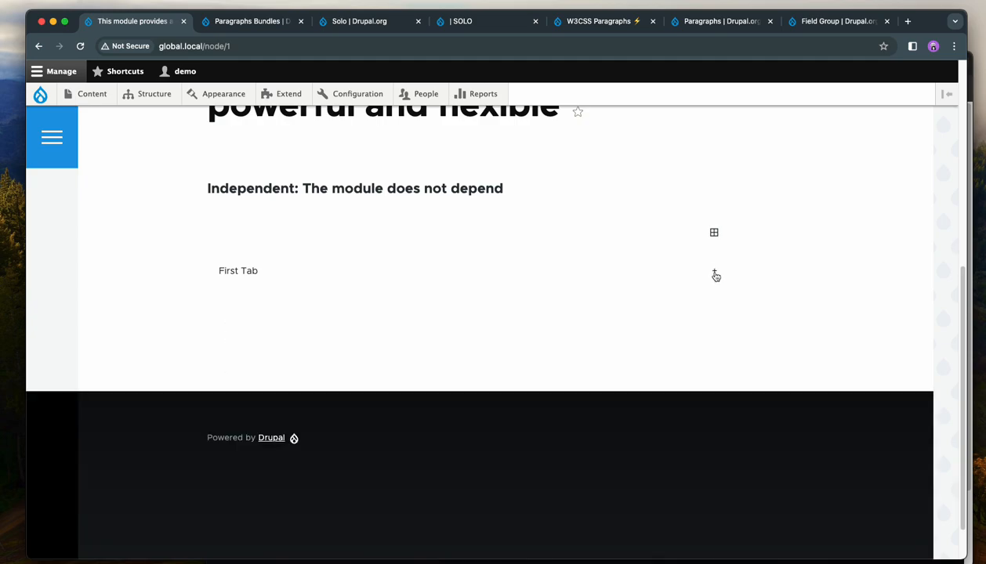
left_click(714, 274)
left_click(714, 275)
left_click(714, 275)
left_click(714, 274)
left_click(713, 272)
left_click(711, 273)
Open the Basic page for editing and expand its Accordion paragraph to show the content fields.
scroll(314, 314, "up", 5)
left_click(286, 290)
left_click(607, 339)
scroll(475, 391, "down", 2)
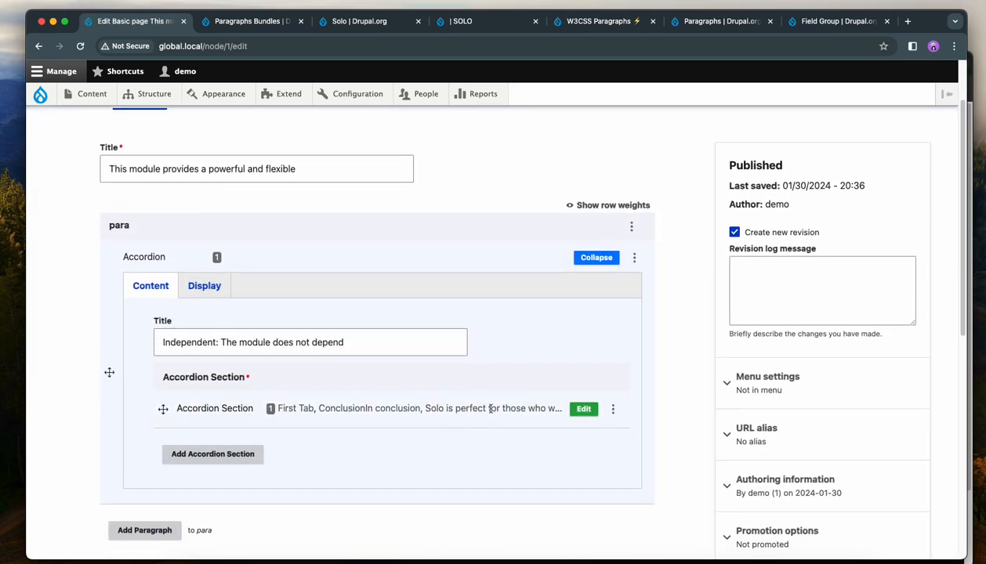
scroll(522, 433, "down", 2)
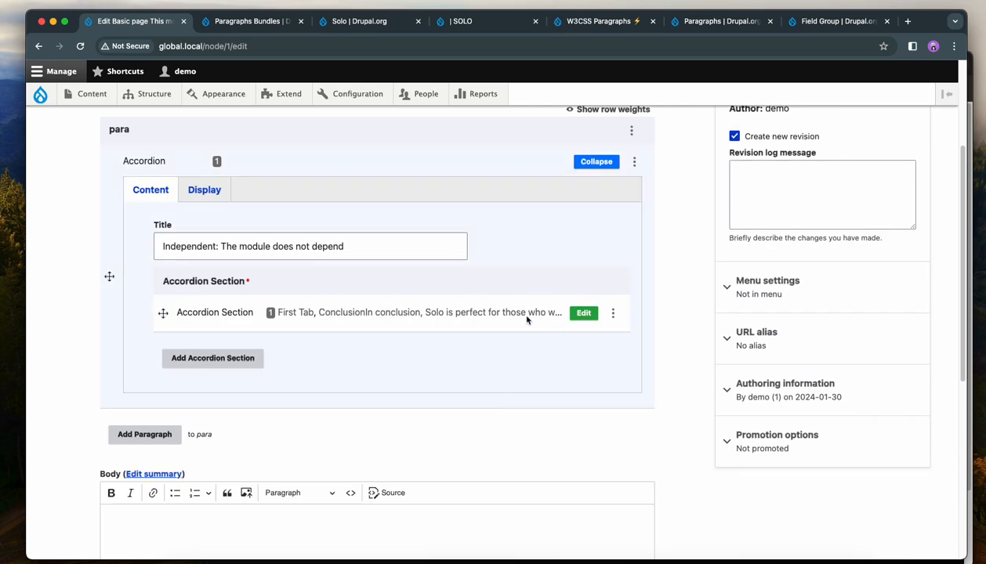
Set the background color in the Accordion paragraph's display settings to light green, #e0f5ee.
left_click(224, 194)
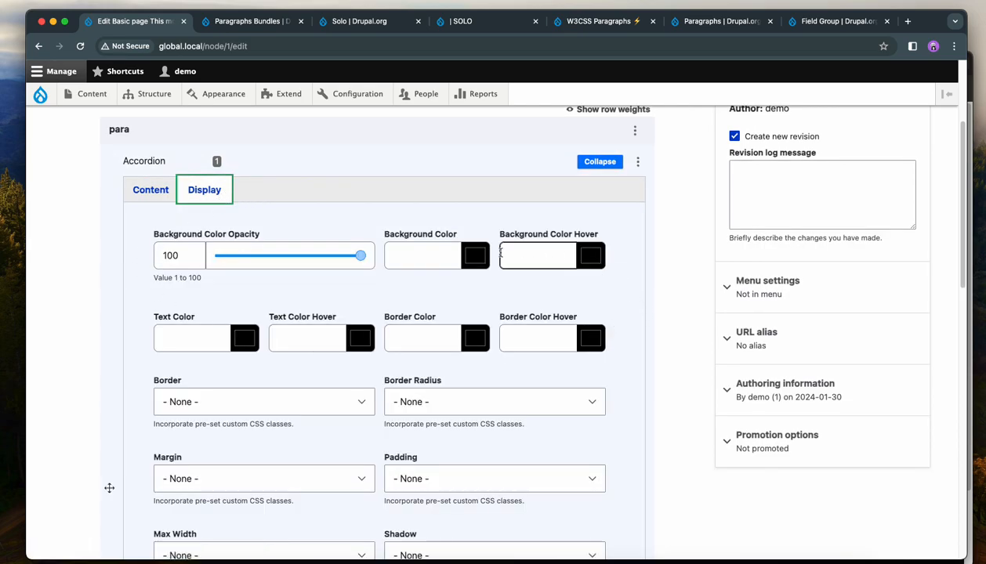
left_click(473, 257)
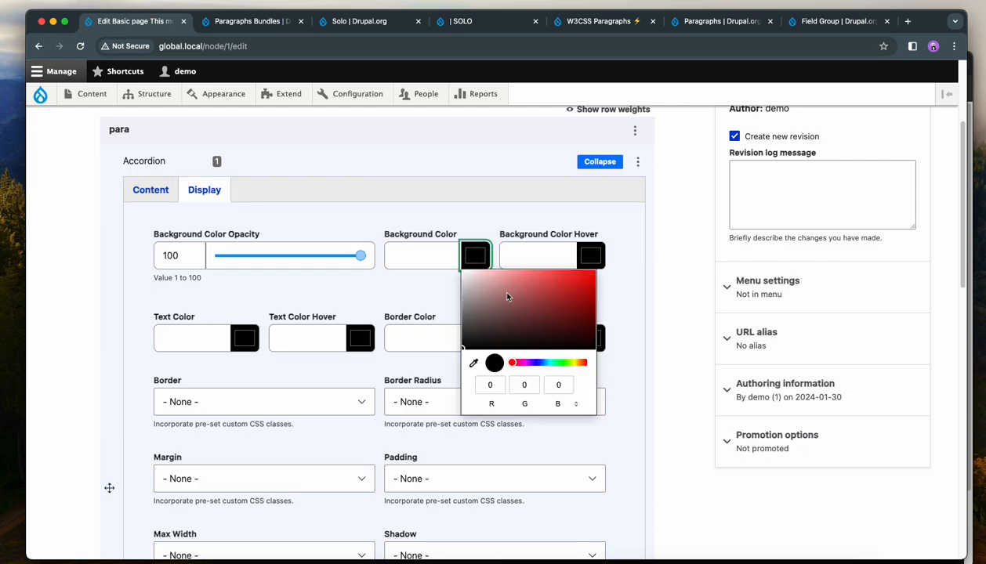
left_click(554, 363)
left_click_drag(543, 290, 467, 270)
left_click(377, 295)
Examine the accordion's other display settings, including borders, spacing, animation, opened item background, first item expansion, expand-all and indicator options.
scroll(384, 313, "down", 2)
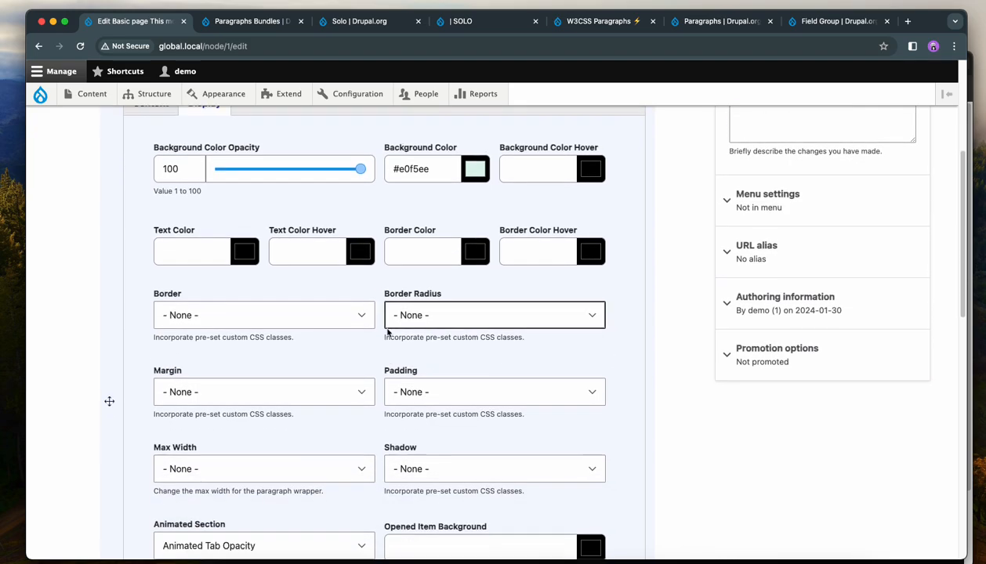
scroll(501, 361, "down", 2)
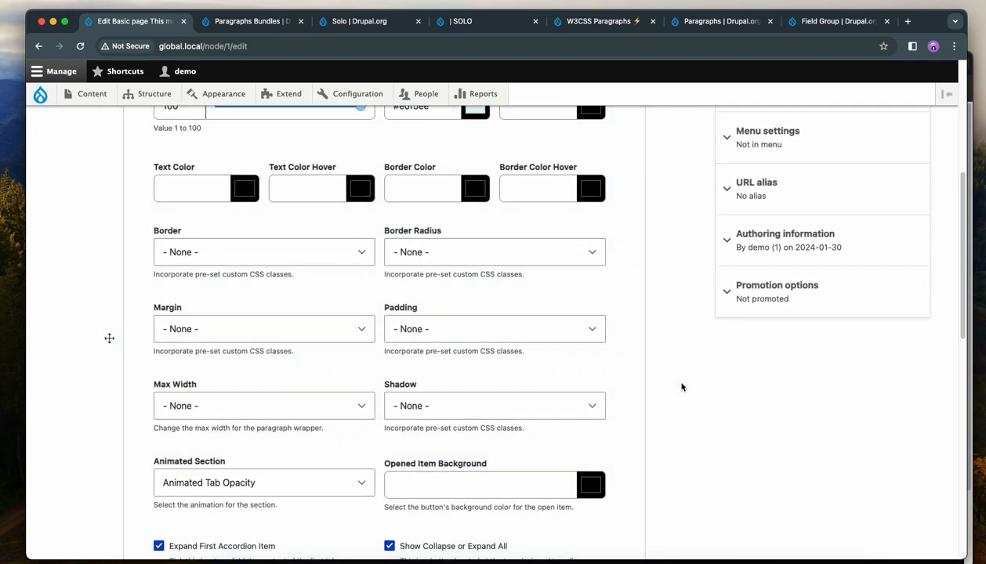
scroll(682, 387, "down", 3)
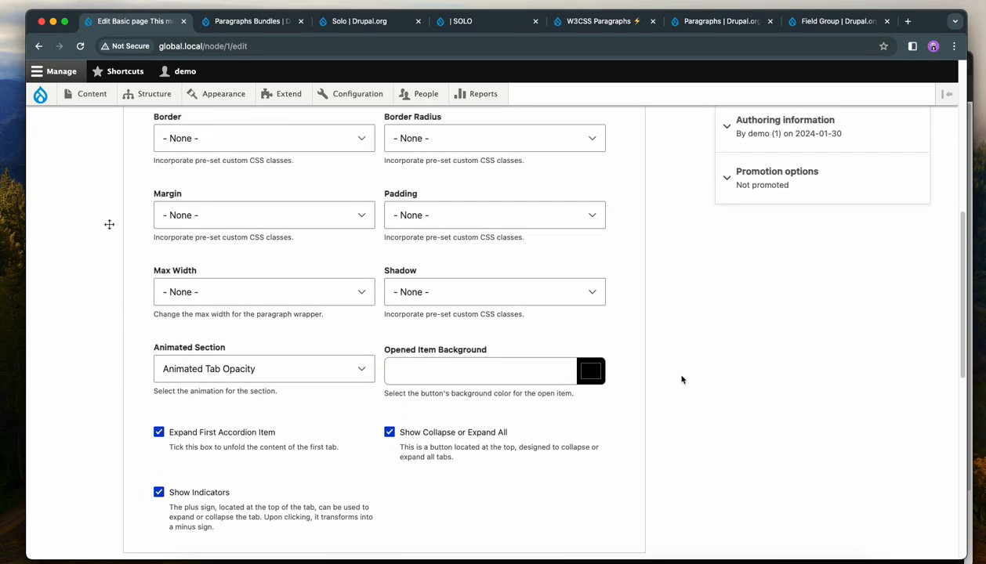
scroll(684, 377, "down", 2)
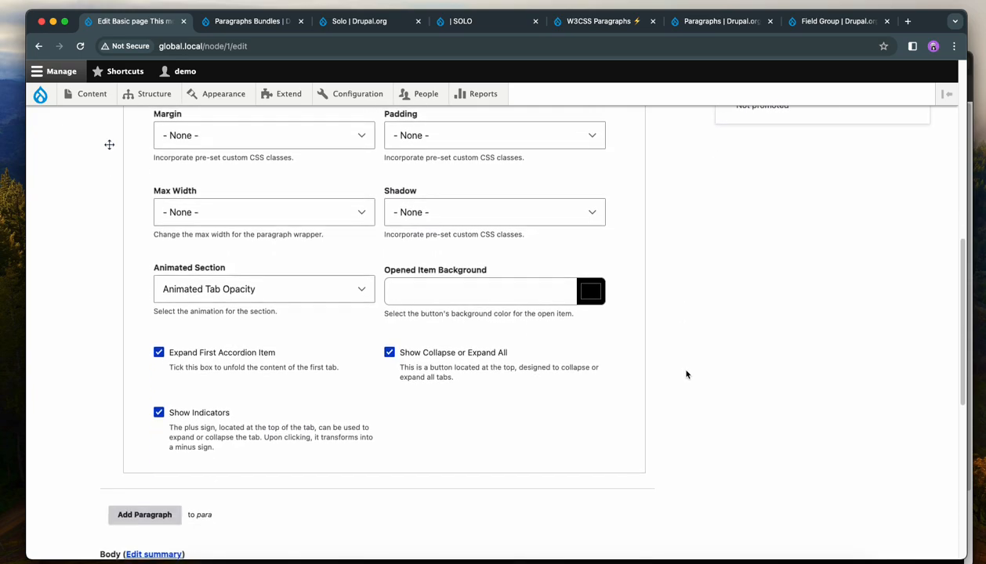
scroll(686, 375, "up", 2)
scroll(687, 373, "up", 2)
scroll(687, 373, "down", 2)
scroll(688, 372, "up", 6)
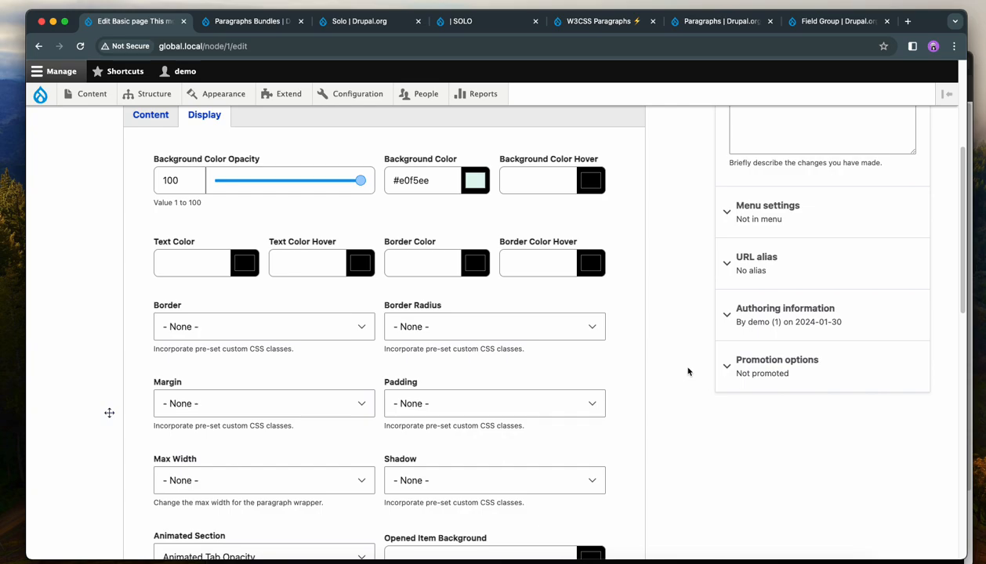
scroll(688, 372, "down", 4)
scroll(688, 372, "down", 2)
scroll(691, 368, "down", 2)
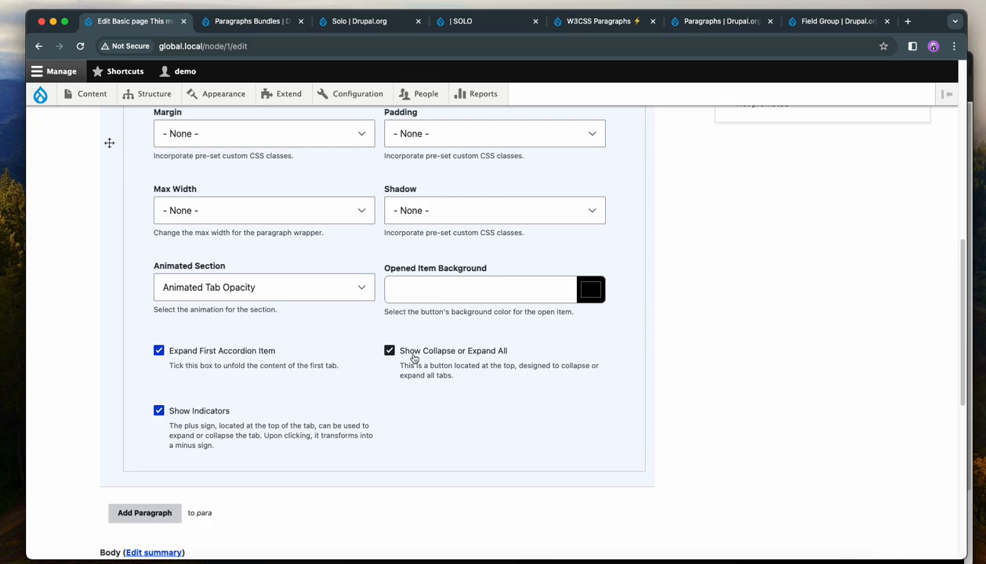
Save the Basic page and check the accordion's new background on the published page.
scroll(486, 322, "down", 10)
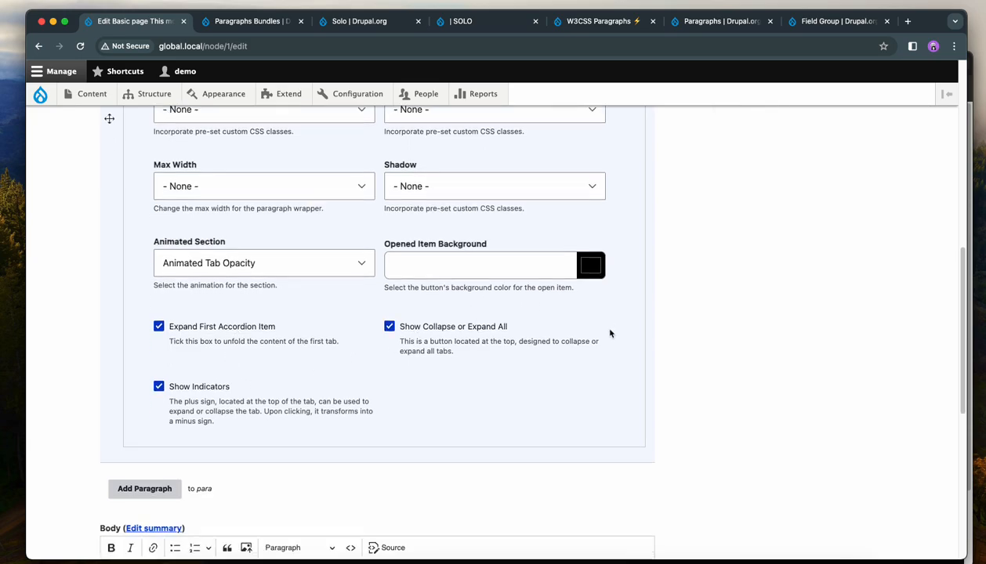
left_click(127, 477)
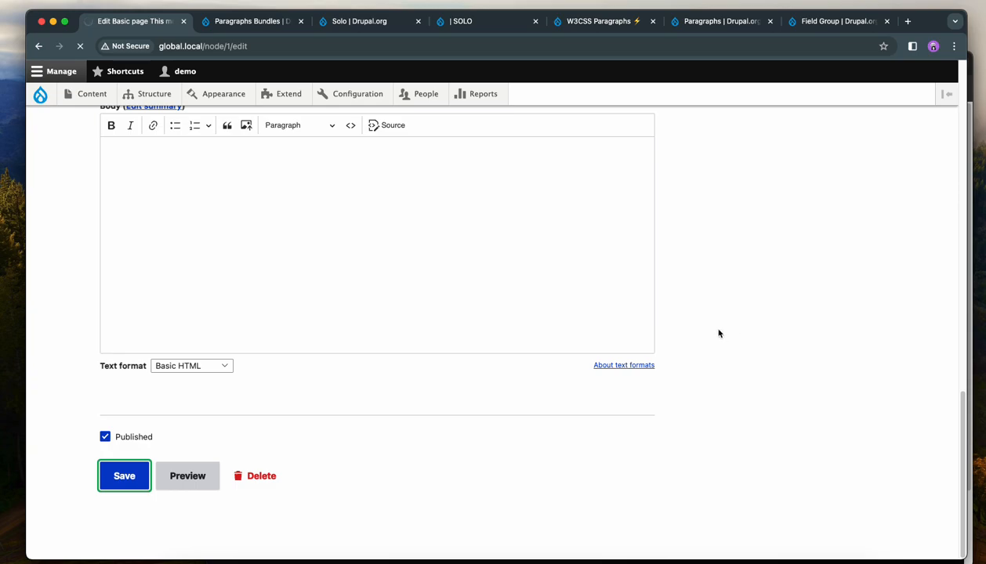
scroll(717, 335, "down", 10)
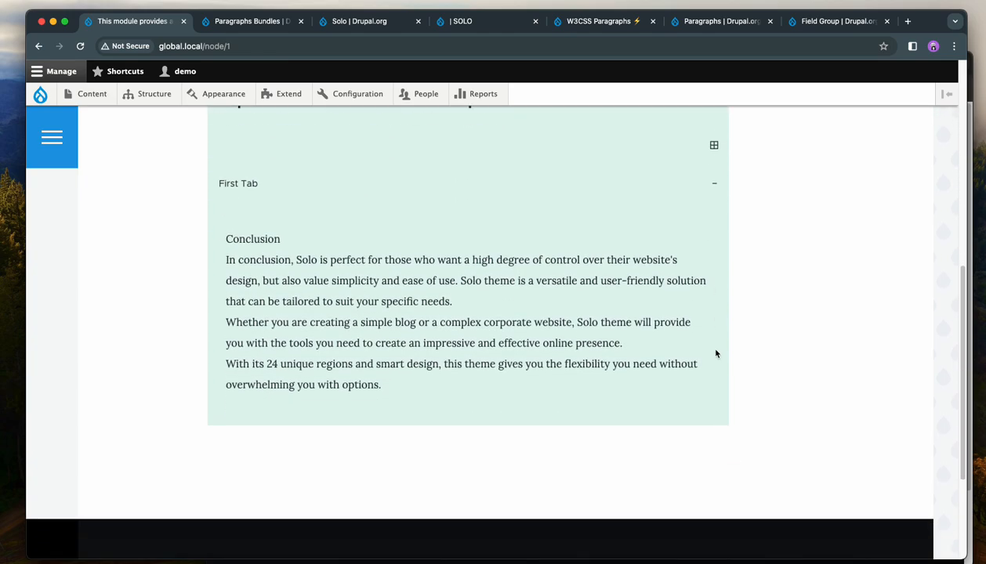
scroll(680, 375, "up", 3)
scroll(330, 258, "up", 5)
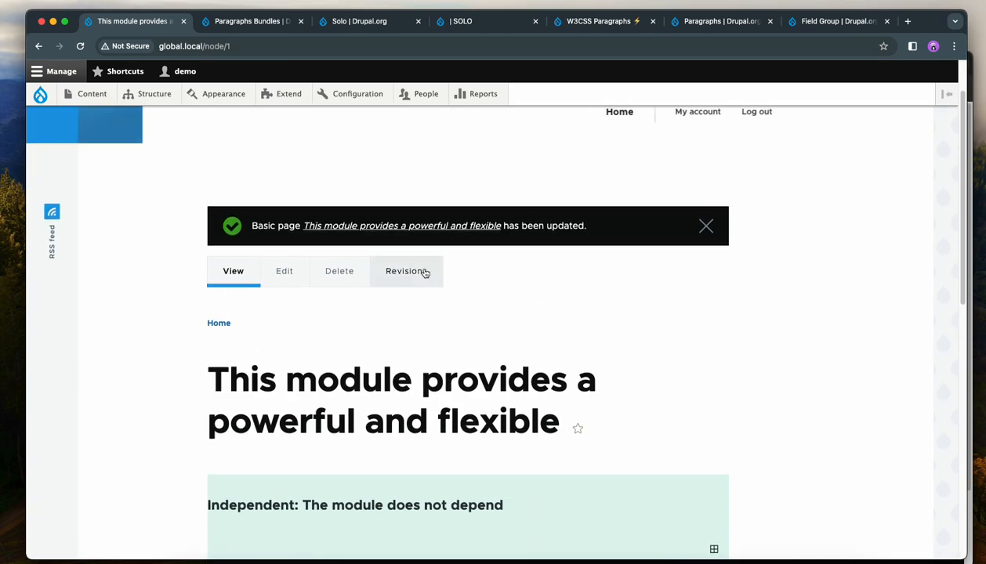
Reopen the saved Basic page for editing and expand the Accordion paragraph to reach its sections.
left_click(280, 272)
scroll(278, 278, "down", 3)
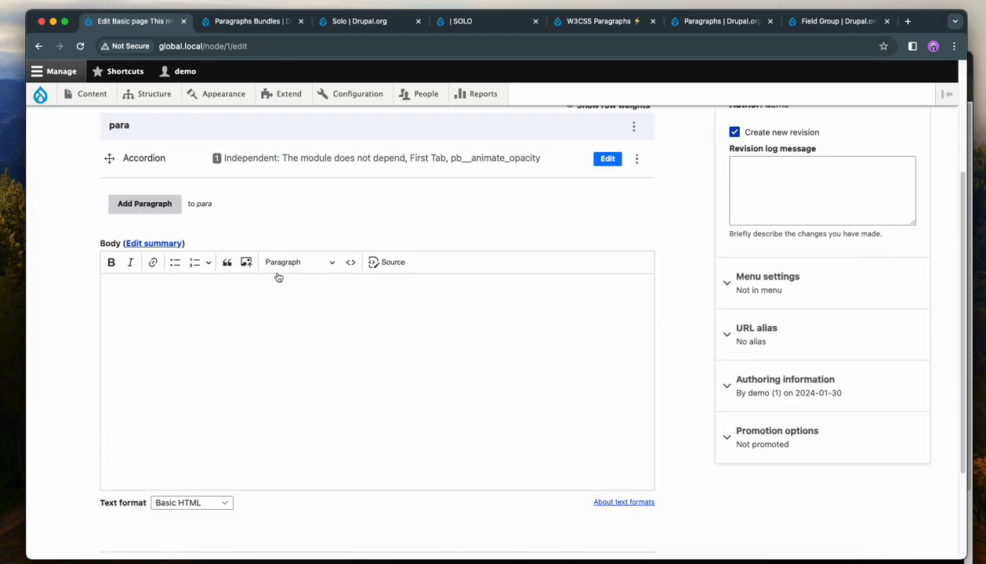
scroll(270, 279, "up", 1)
left_click(605, 185)
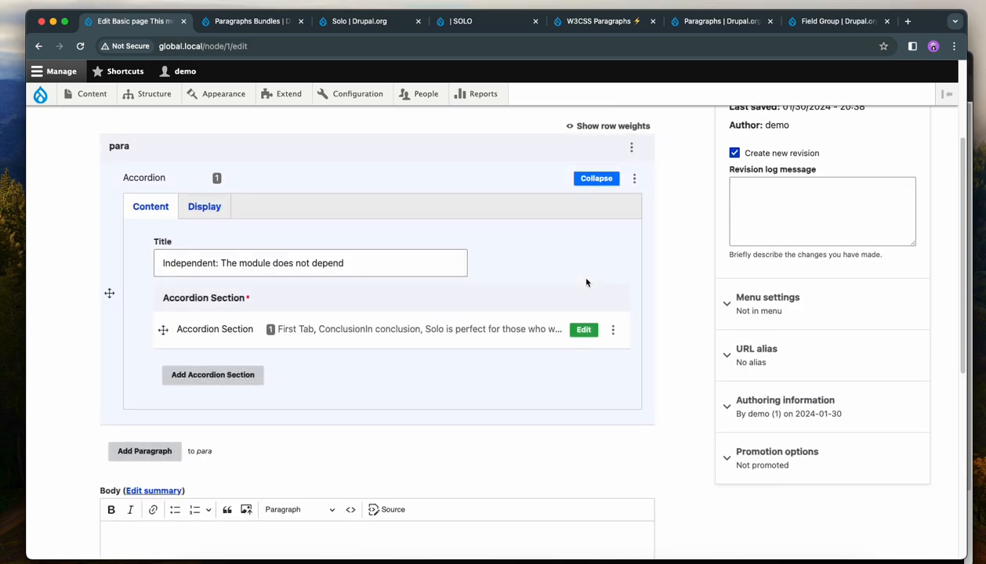
Duplicate the First Tab accordion section three times within the Accordion paragraph.
left_click(613, 287)
left_click(590, 337)
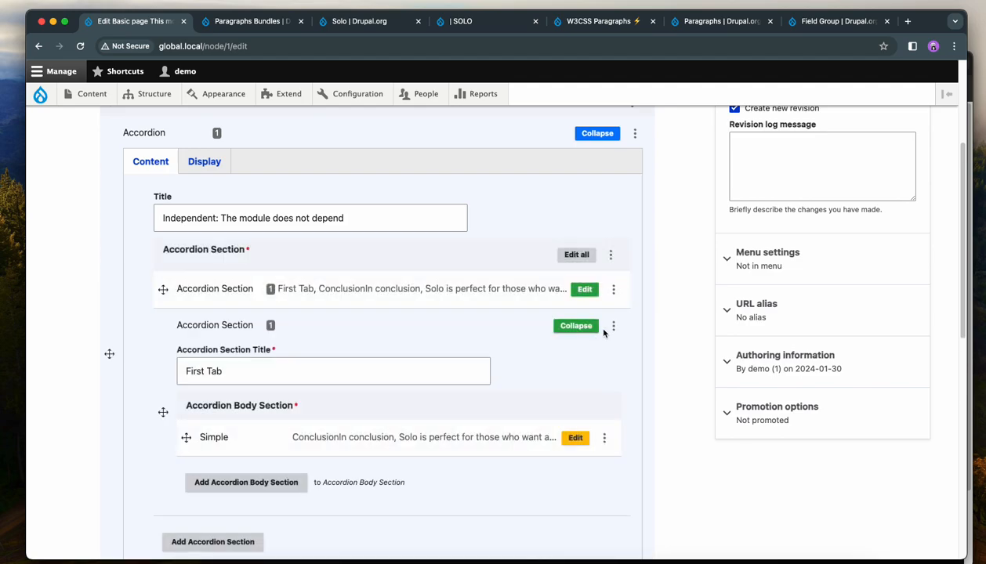
left_click(614, 326)
left_click(600, 377)
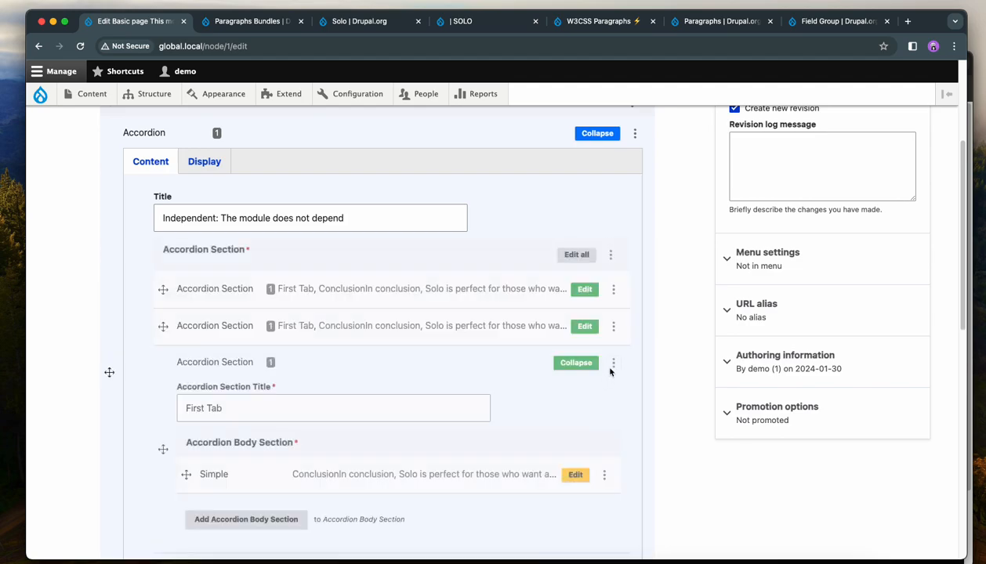
left_click(613, 362)
left_click(587, 414)
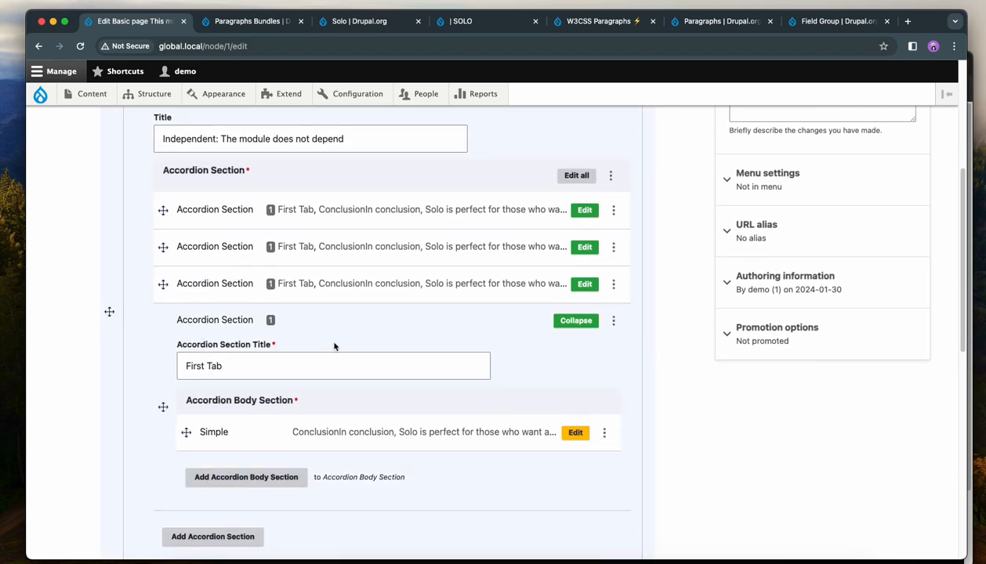
Rename the last accordion section to "Fourth Tab".
scroll(336, 345, "down", 4)
scroll(312, 342, "up", 3)
left_click(201, 310)
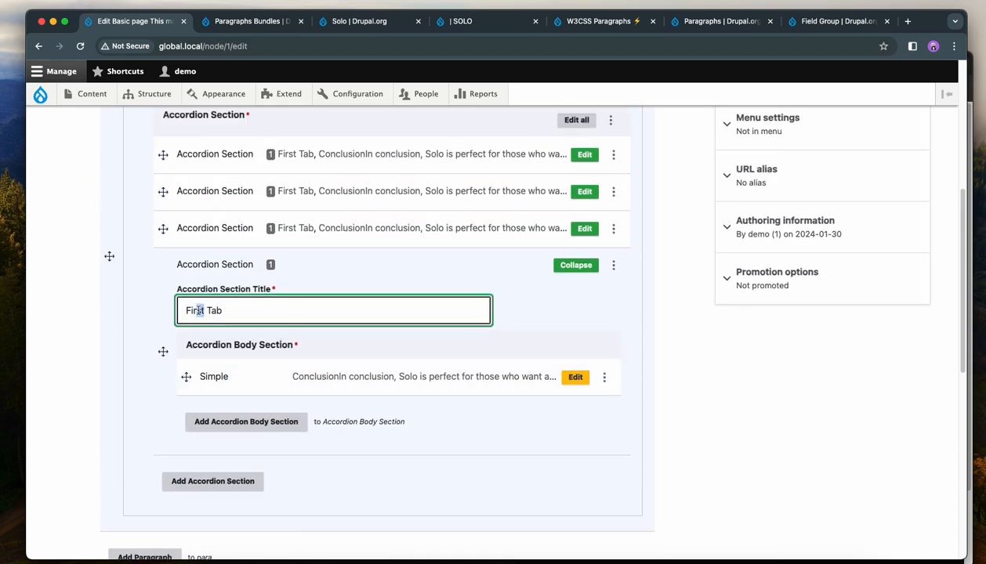
double_click(201, 310)
type("Fourth")
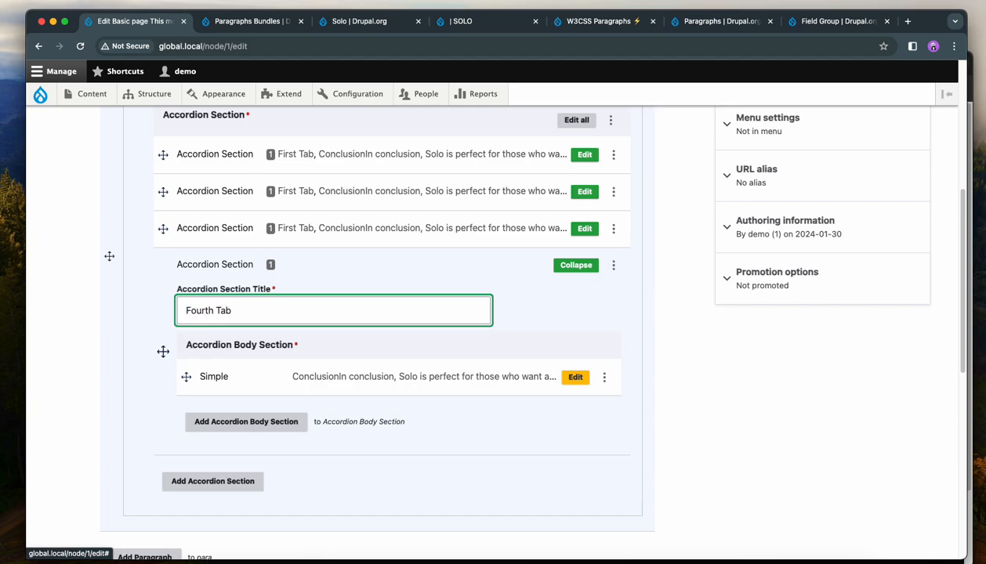
Open the third accordion section and change its title to "Third Tab".
left_click(584, 228)
left_click(208, 273)
double_click(197, 273)
key("BackSpace")
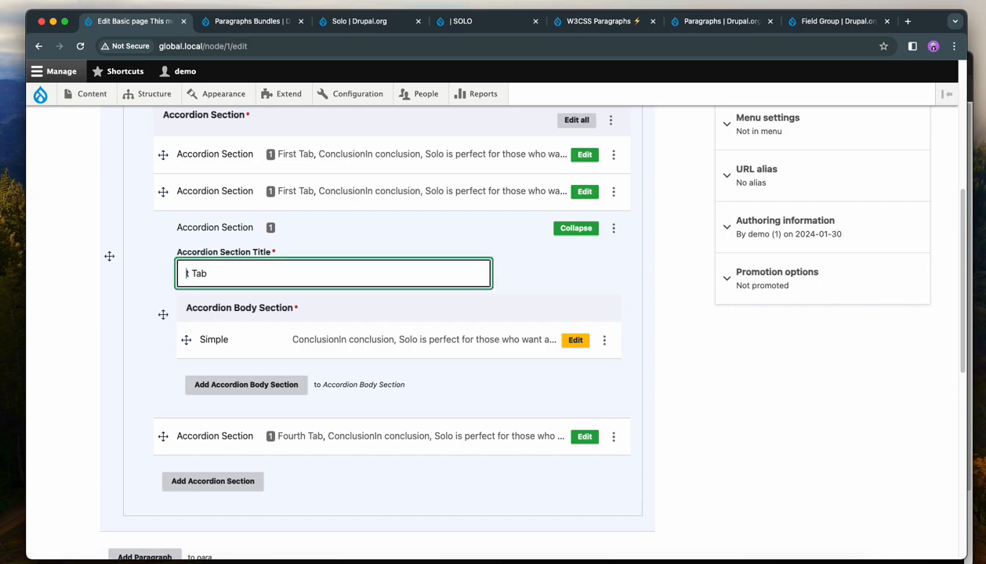
type("Third")
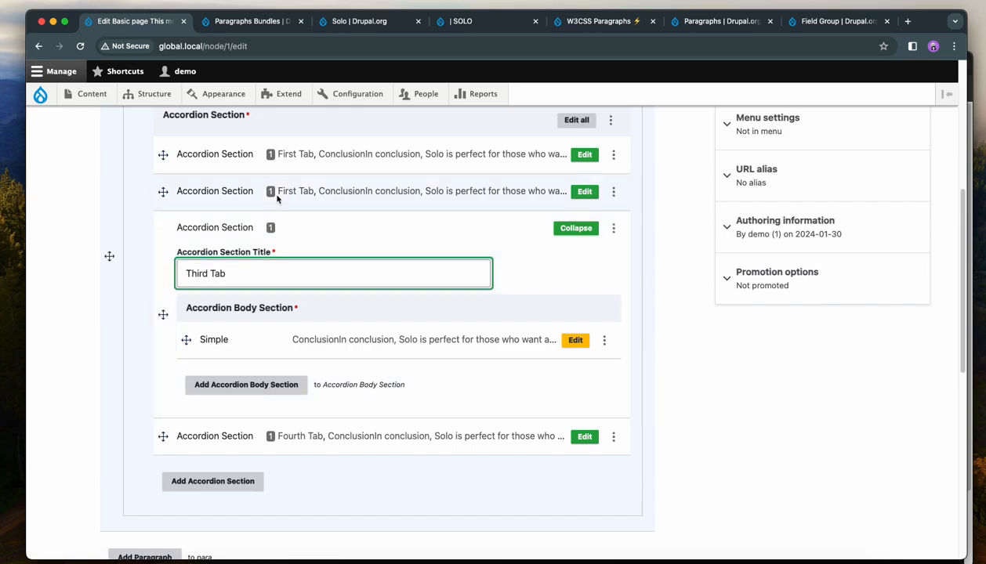
Open the second accordion section and change its title to "Second Tab".
left_click(583, 191)
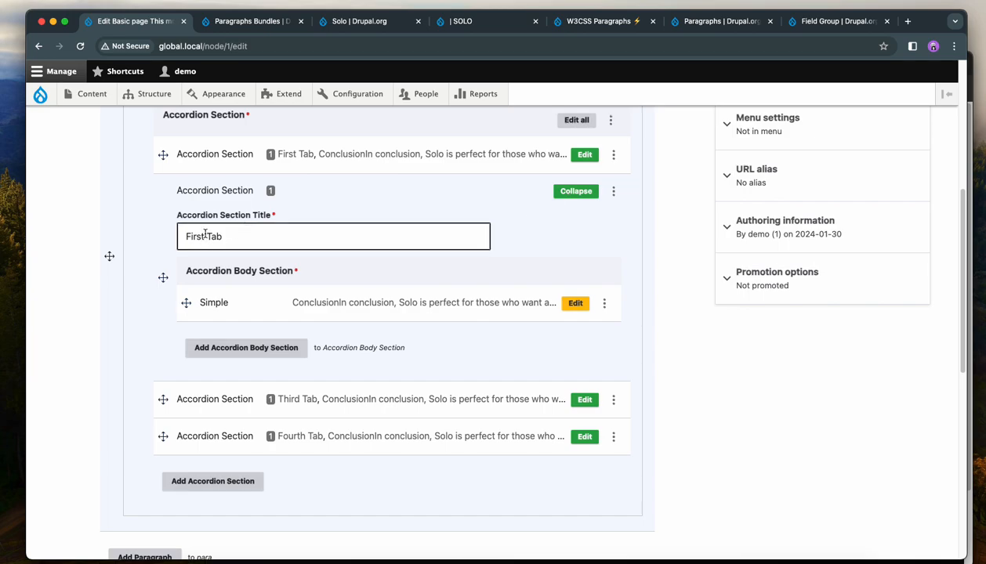
double_click(197, 236)
type("Second")
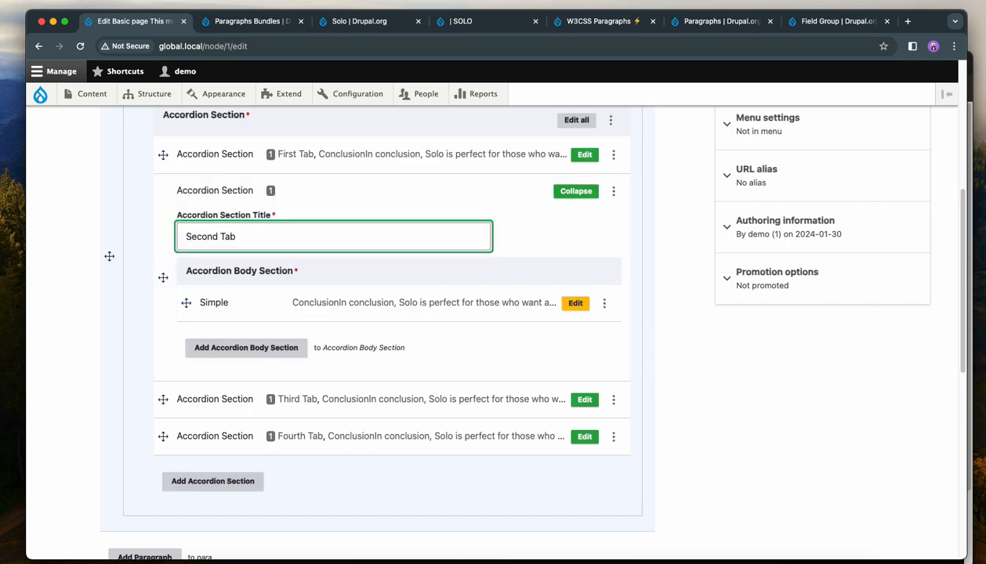
Save the Basic page and check the four accordion sections on the published page.
left_click(648, 373)
scroll(612, 401, "down", 3)
scroll(613, 401, "down", 5)
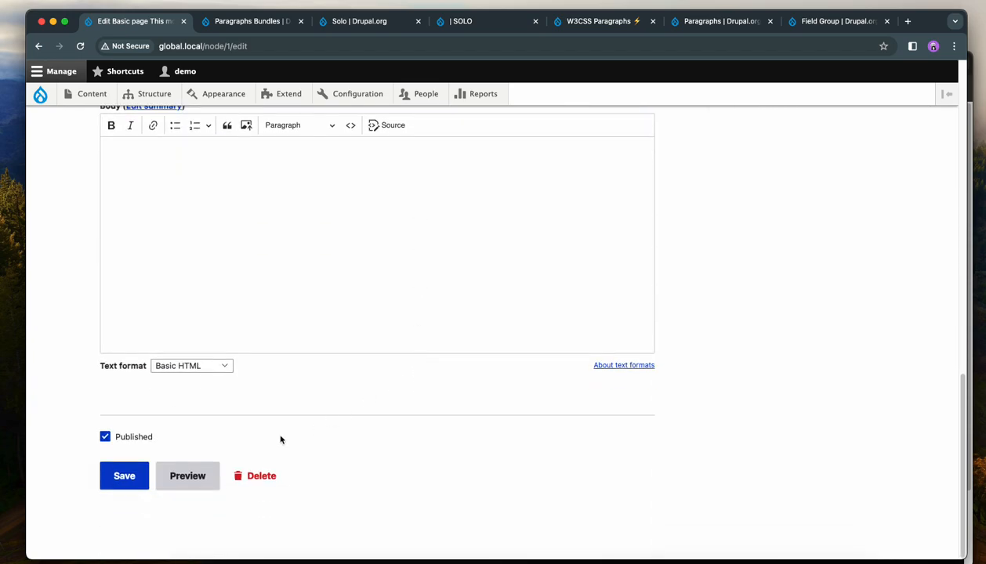
left_click(124, 475)
scroll(719, 335, "down", 10)
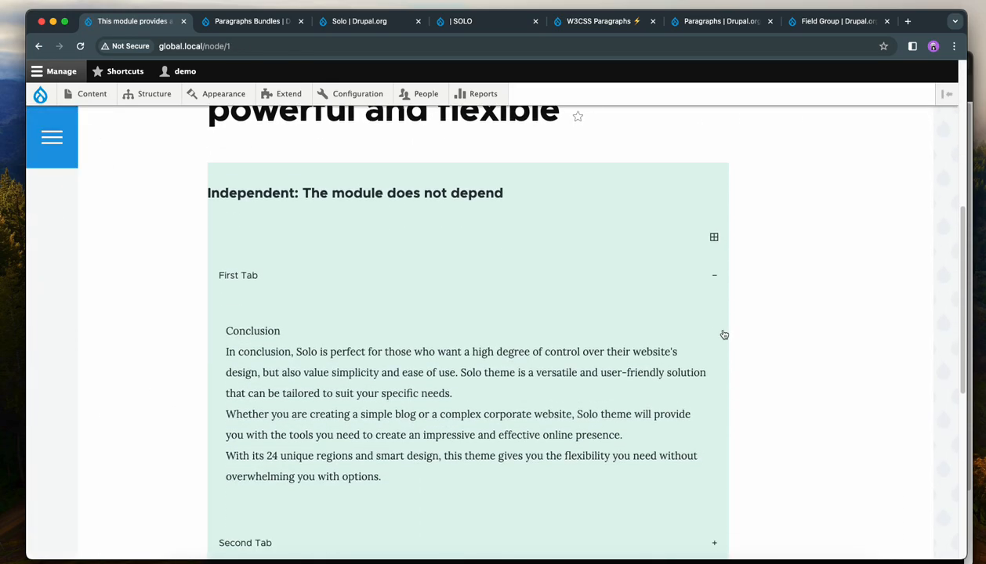
scroll(752, 341, "up", 2)
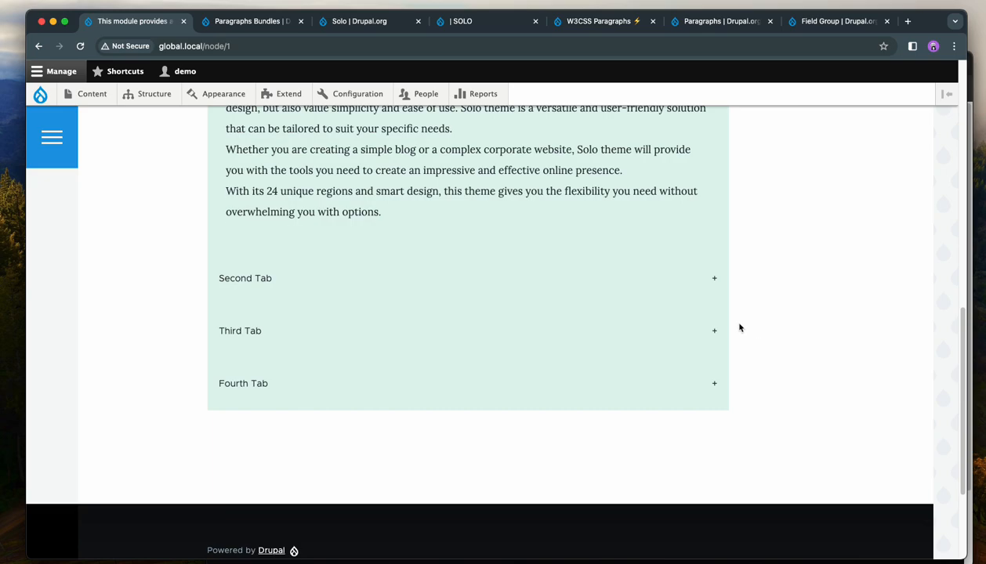
scroll(706, 329, "up", 1)
scroll(747, 324, "up", 5)
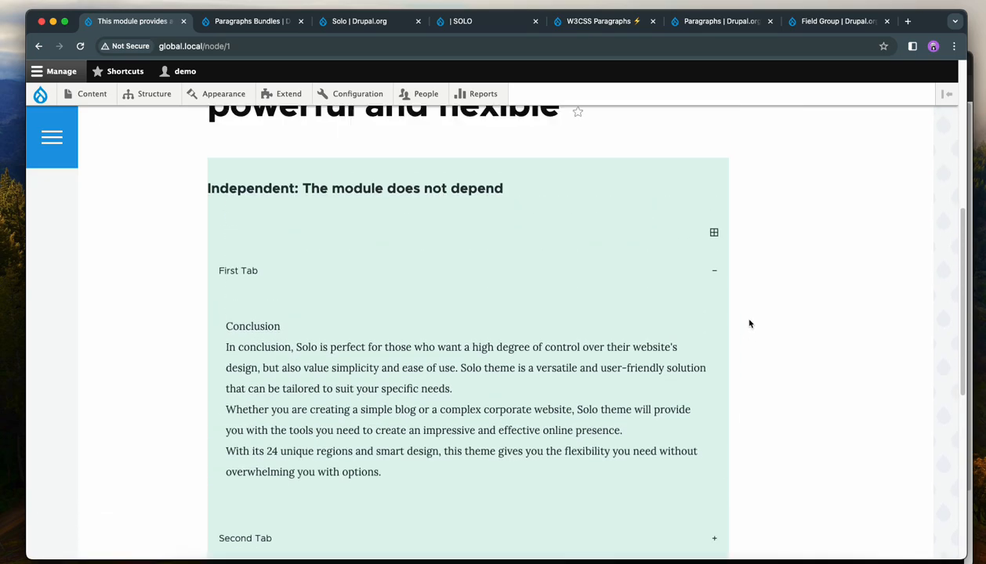
Expand all sections of the published accordion at once, look through them, and collapse them all again.
left_click(714, 233)
scroll(720, 247, "down", 13)
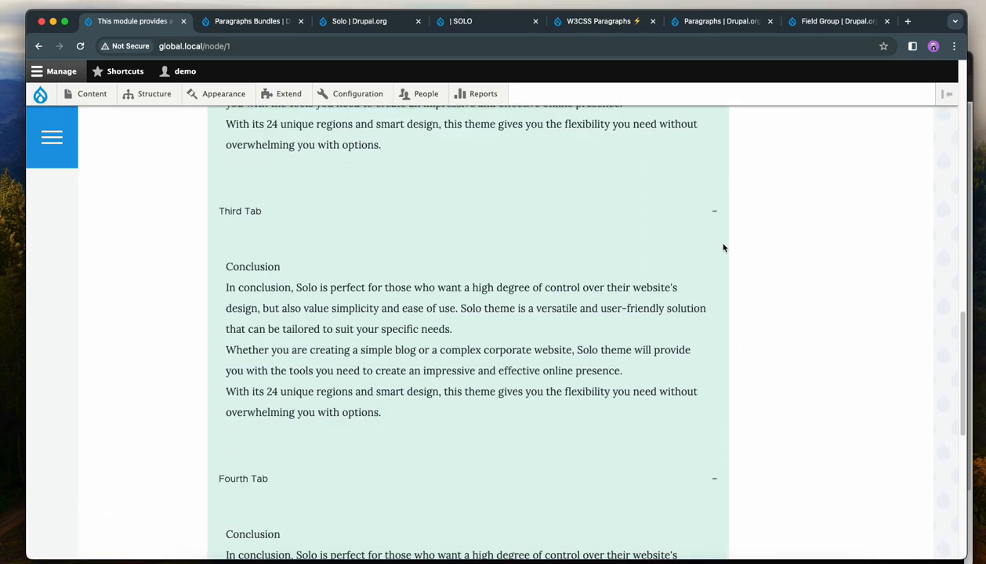
scroll(723, 248, "down", 8)
scroll(722, 249, "up", 13)
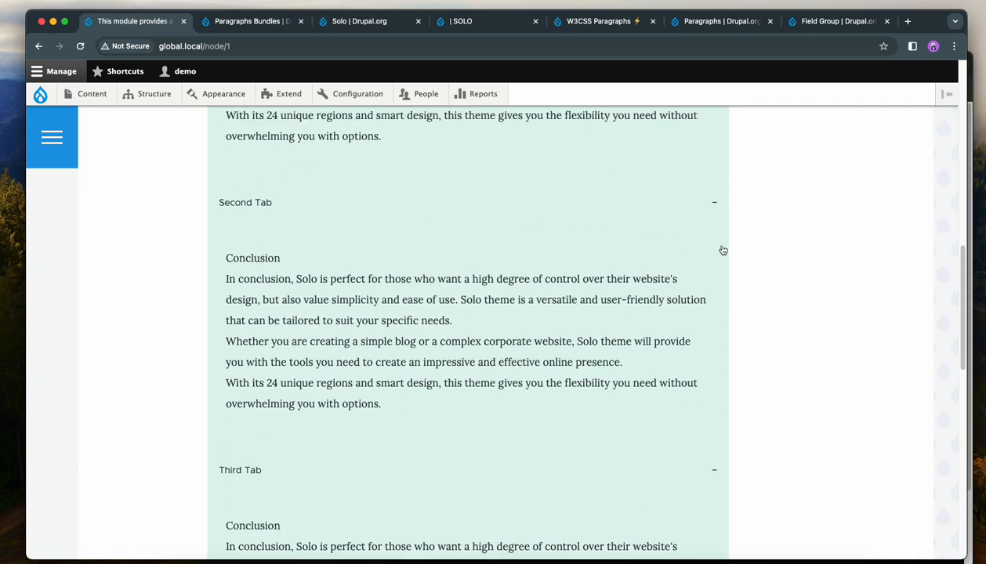
scroll(722, 249, "up", 11)
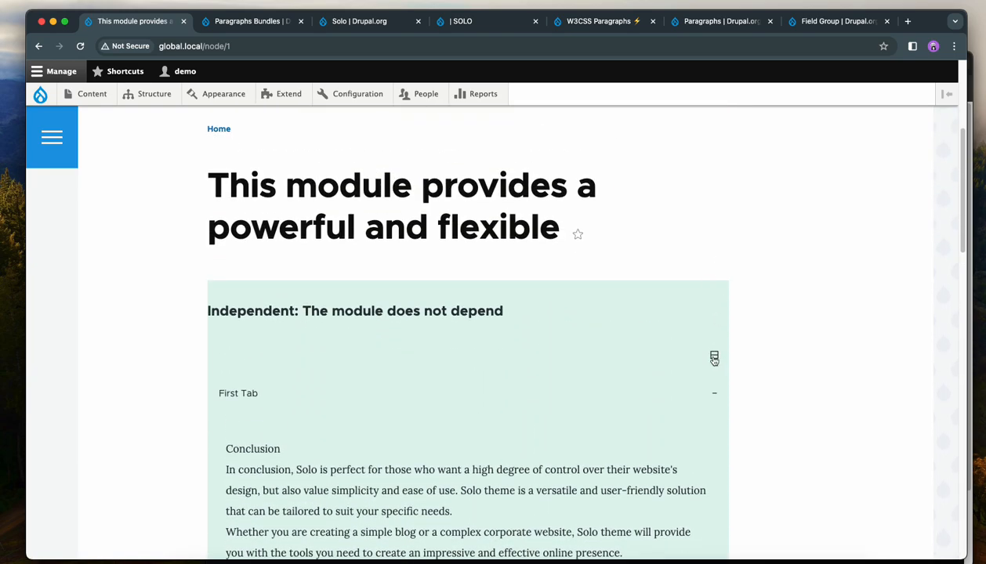
left_click(714, 358)
scroll(780, 342, "down", 2)
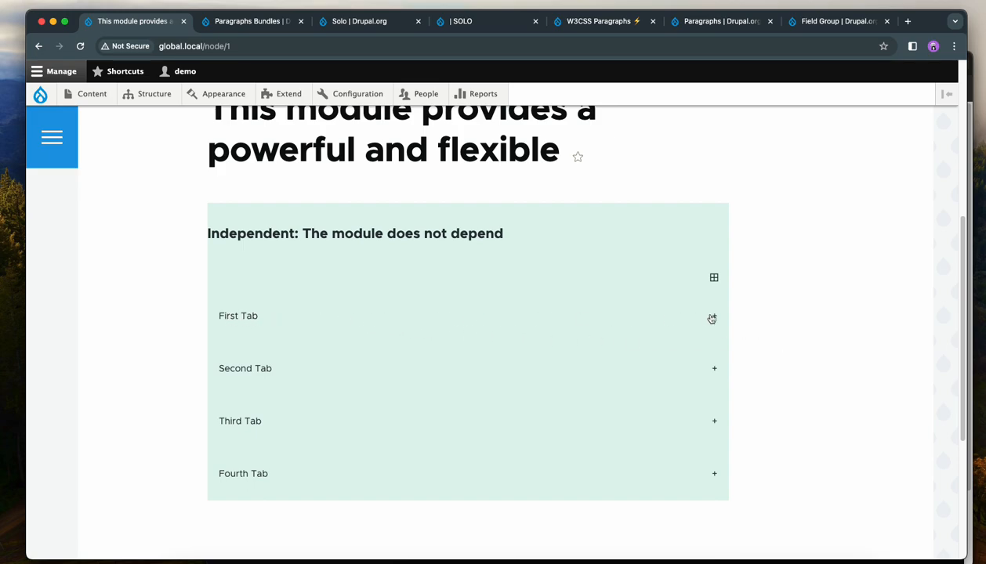
Toggle the First, Second and Third Tab sections individually, then collapse the whole accordion.
left_click(260, 319)
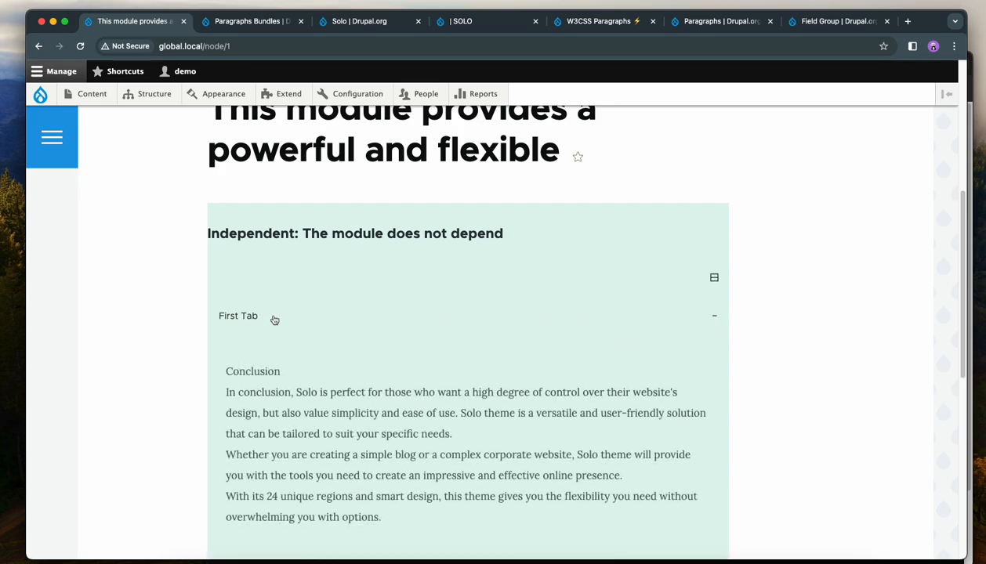
left_click(278, 319)
left_click(280, 319)
left_click(280, 319)
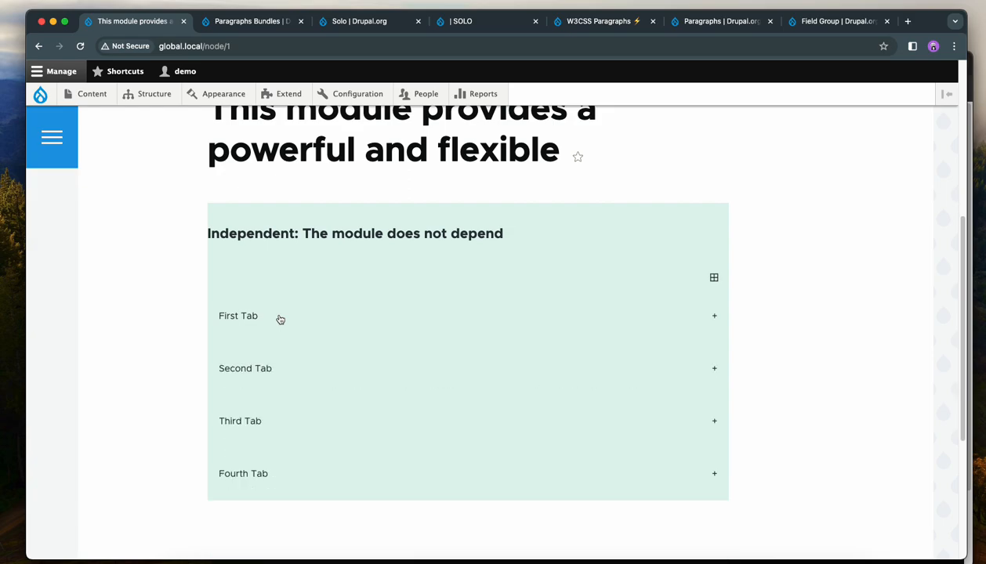
left_click(291, 366)
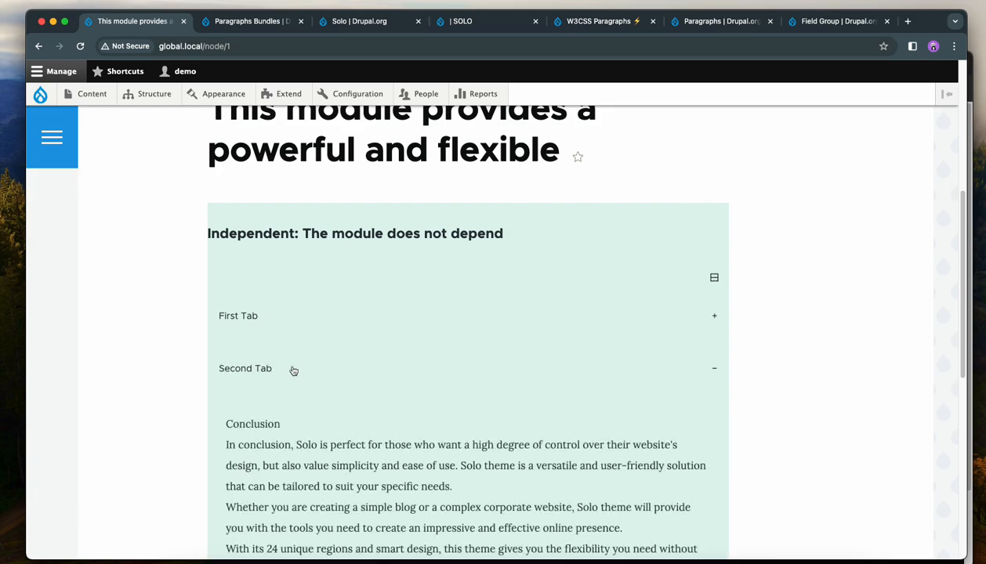
scroll(297, 376, "down", 4)
left_click(293, 362)
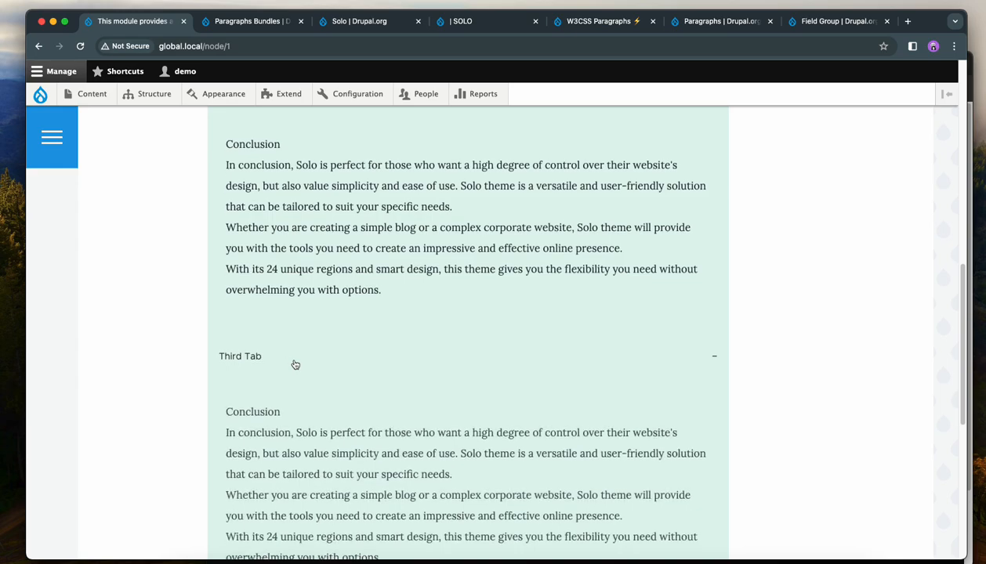
left_click(295, 352)
scroll(487, 404, "up", 10)
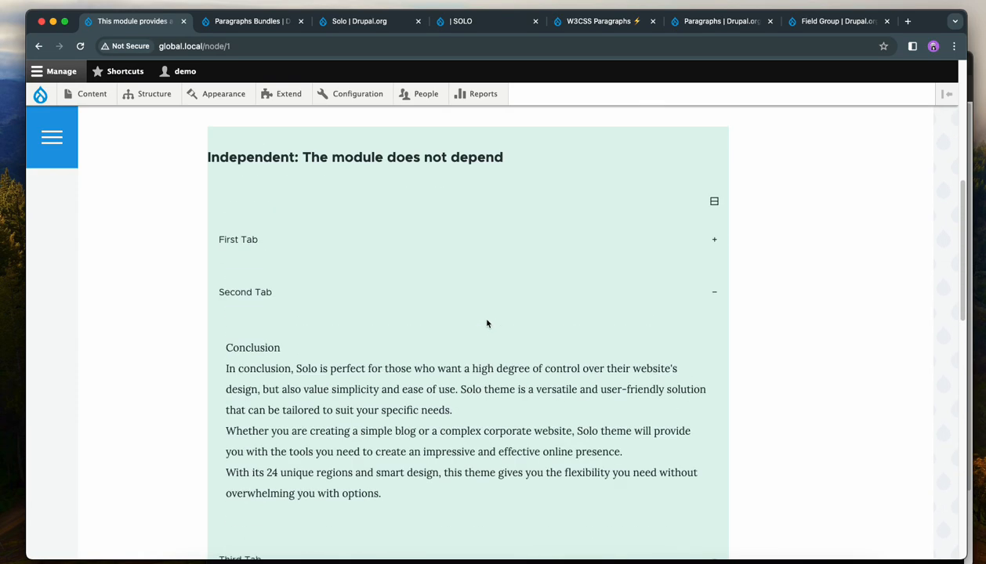
left_click(713, 440)
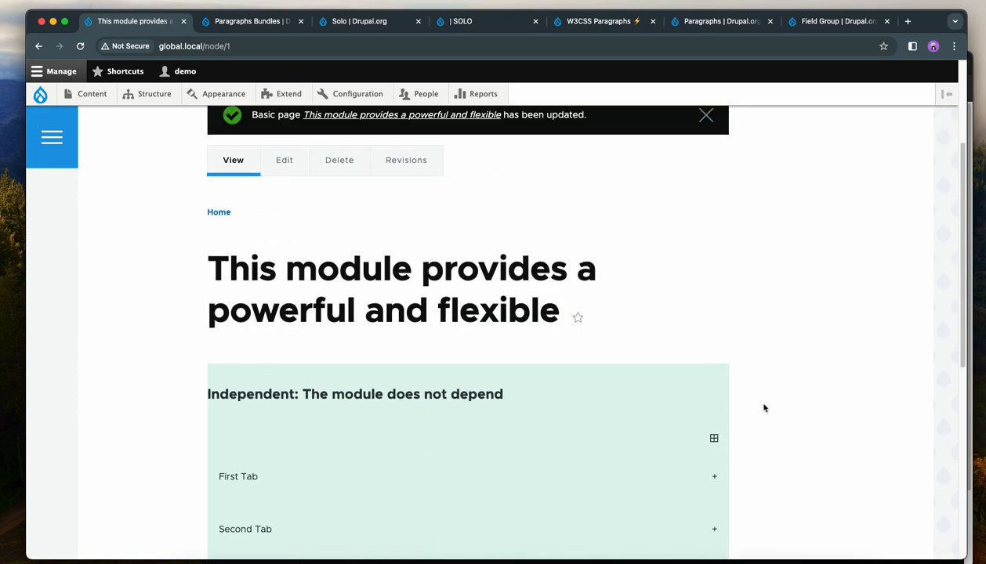
Check the collapsed accordion on the published page and reopen the Basic page for editing.
scroll(763, 409, "down", 5)
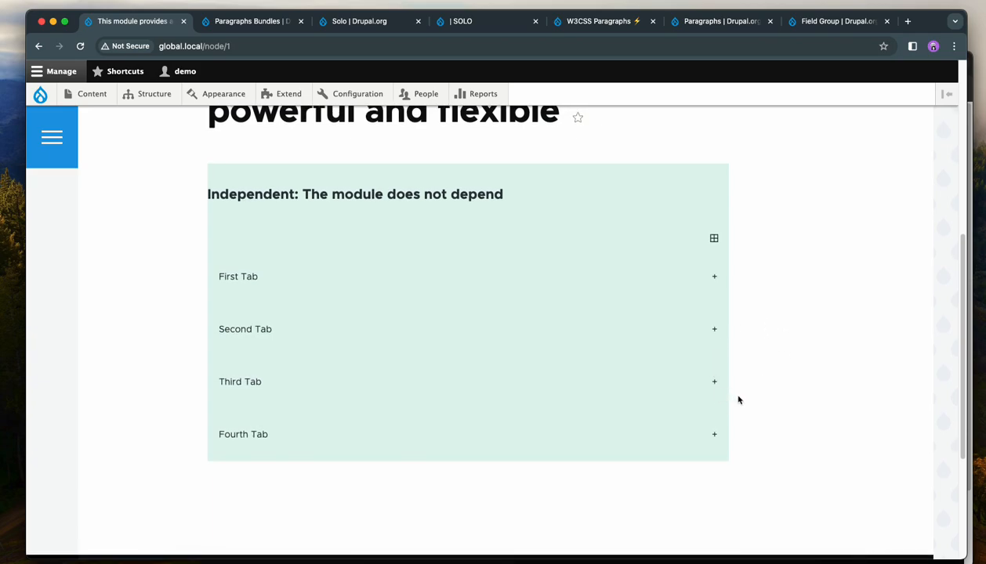
scroll(738, 400, "up", 6)
left_click(285, 188)
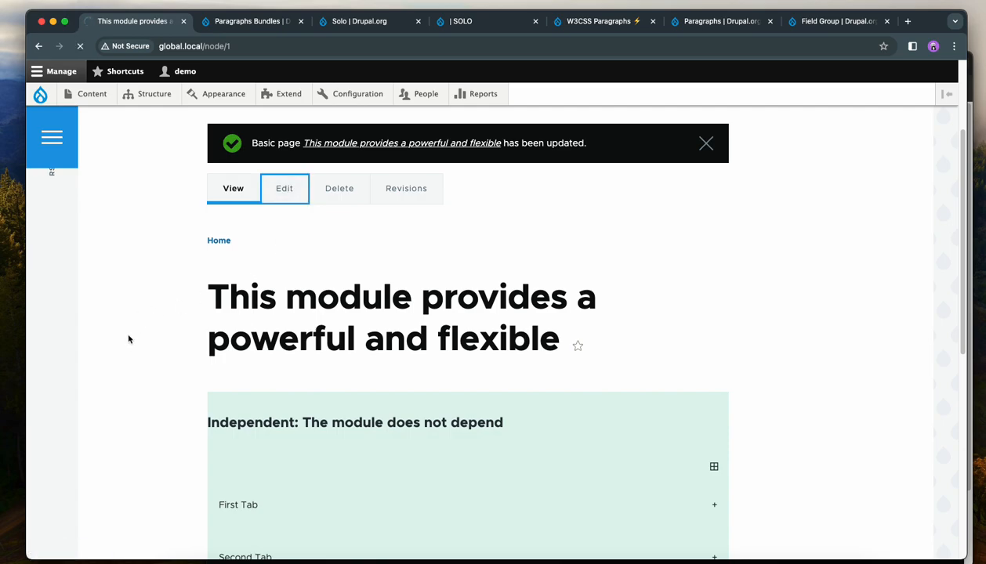
scroll(130, 337, "down", 1)
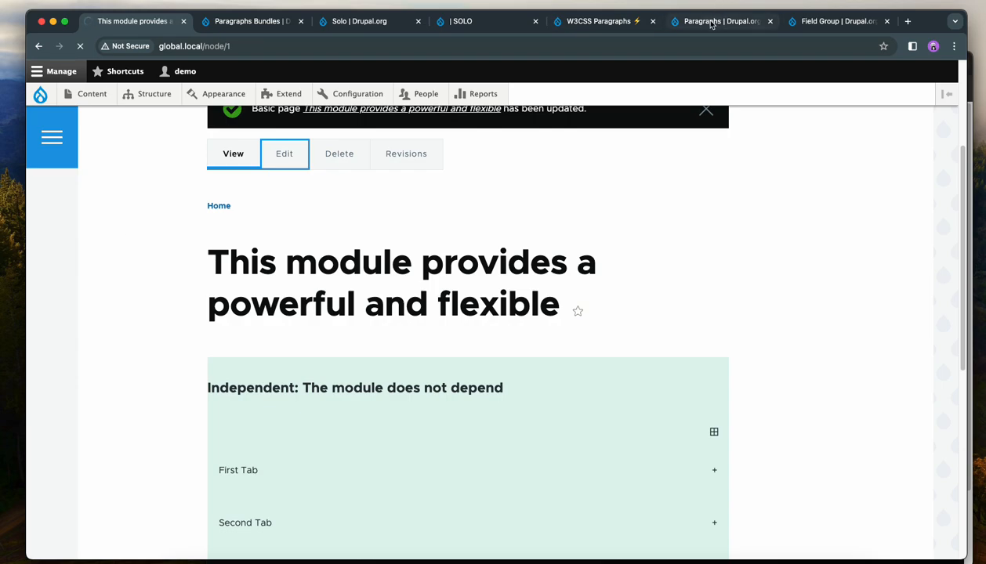
Switch to the SOLO demo site and open the Jewel Place landing page under Artistic and Abstract Concepts.
left_click(632, 23)
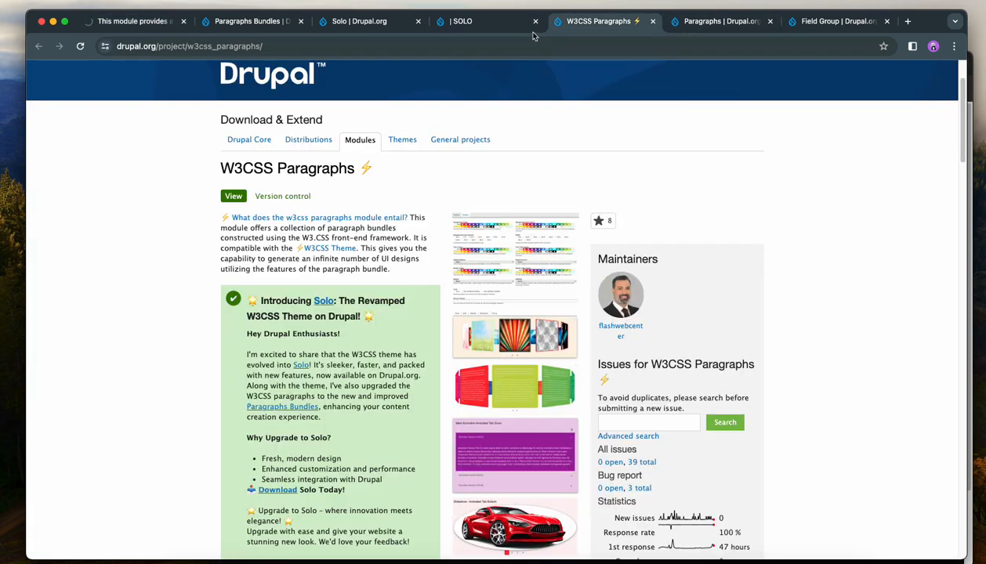
left_click(481, 26)
scroll(490, 157, "down", 3)
scroll(492, 200, "up", 3)
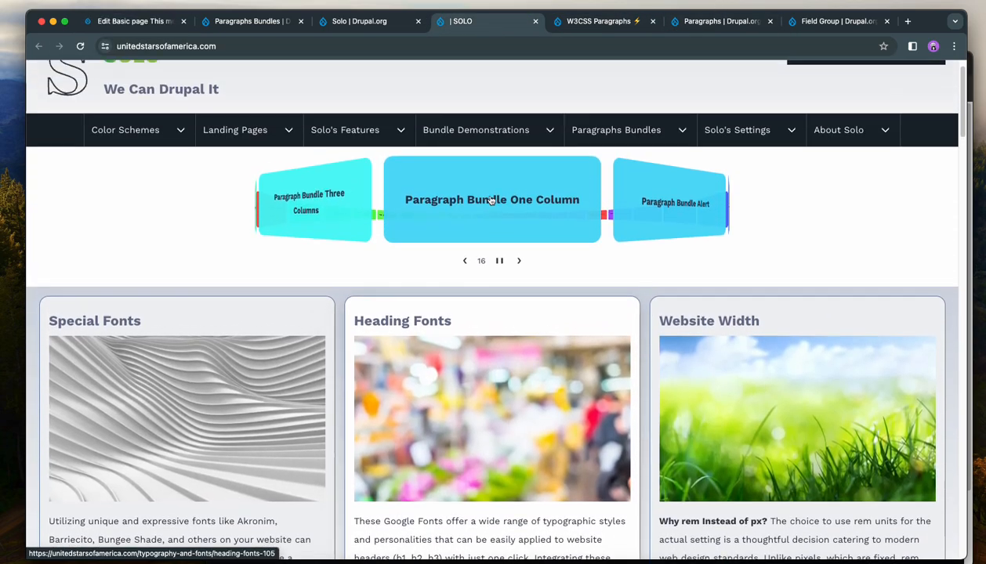
scroll(492, 196, "down", 1)
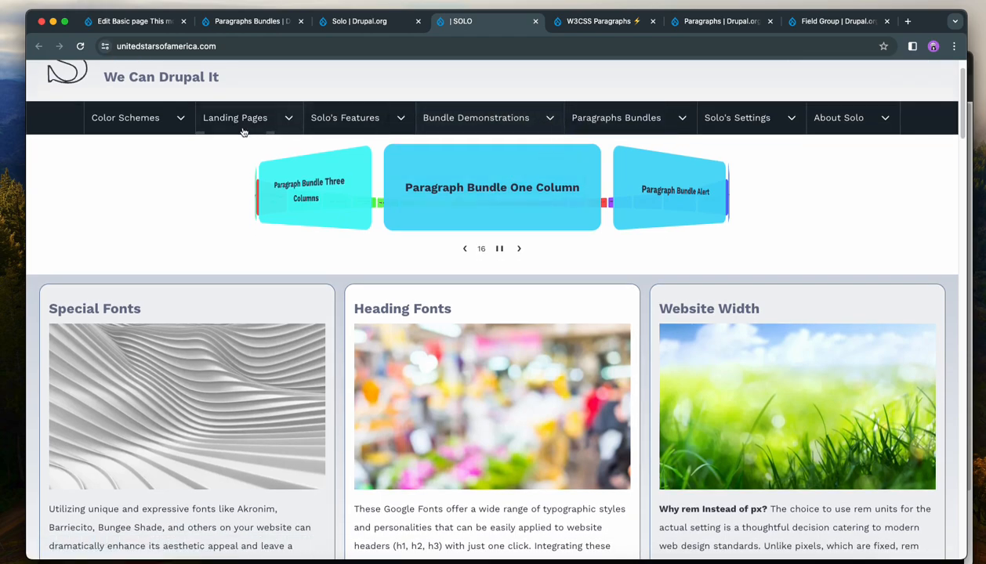
left_click(290, 121)
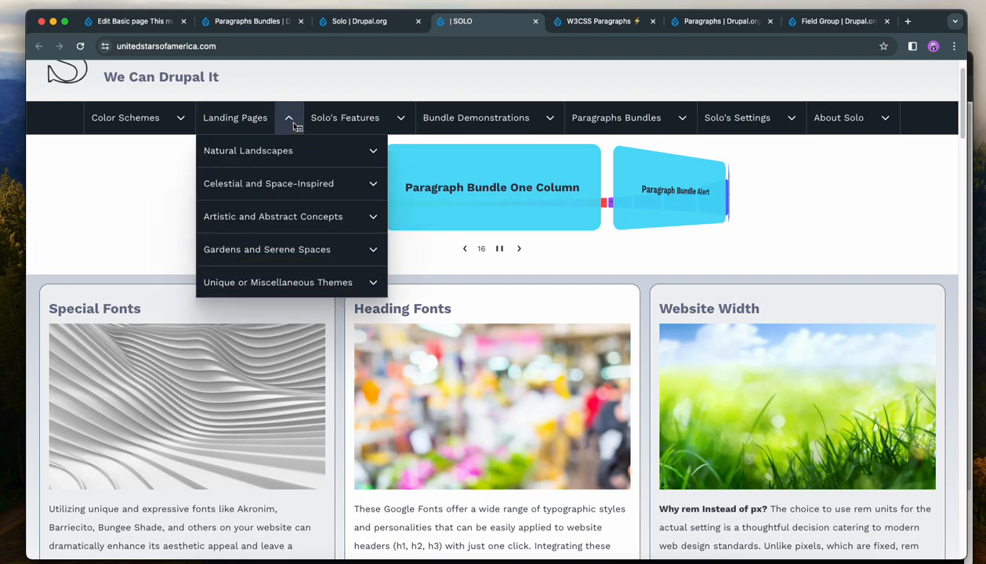
left_click(374, 216)
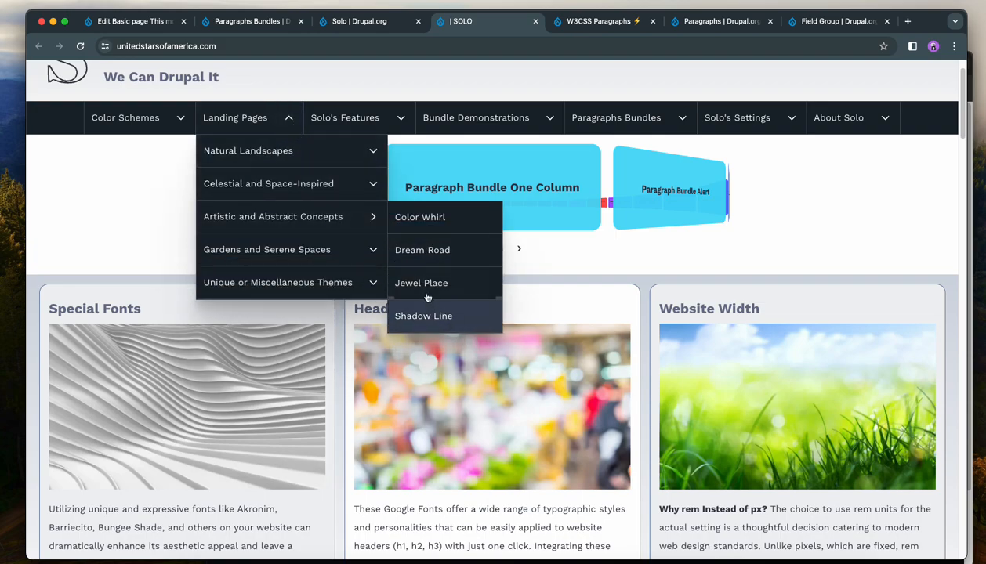
left_click(423, 290)
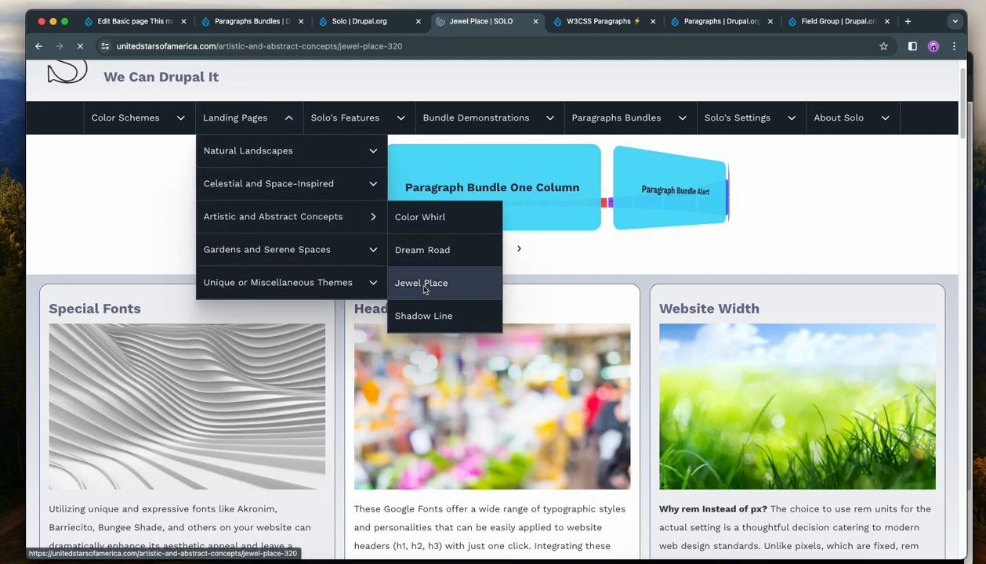
Find the Typography and Fonts accordion on the Jewel Place page and expand, then collapse, all its sections.
scroll(448, 298, "down", 5)
scroll(447, 298, "down", 10)
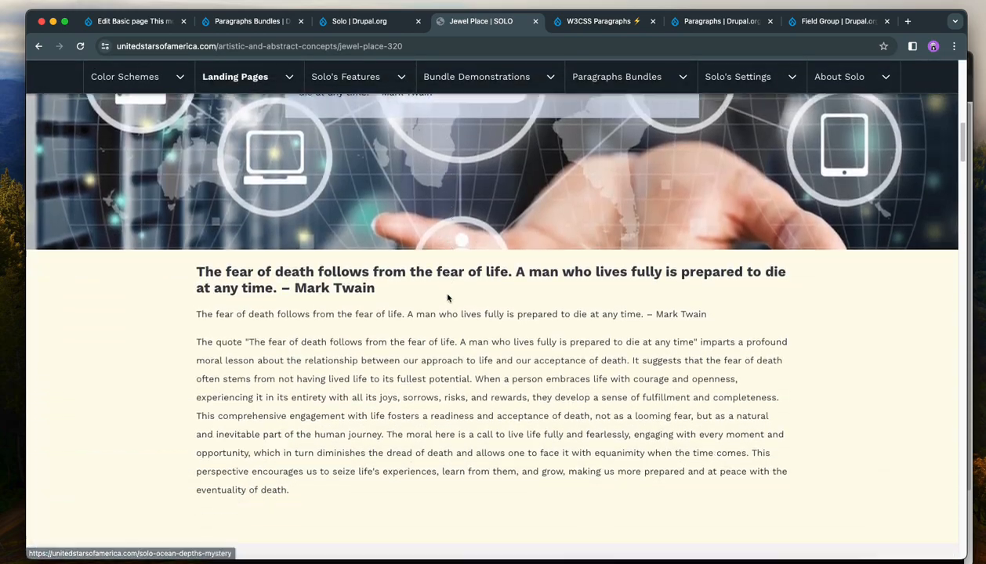
scroll(447, 298, "down", 4)
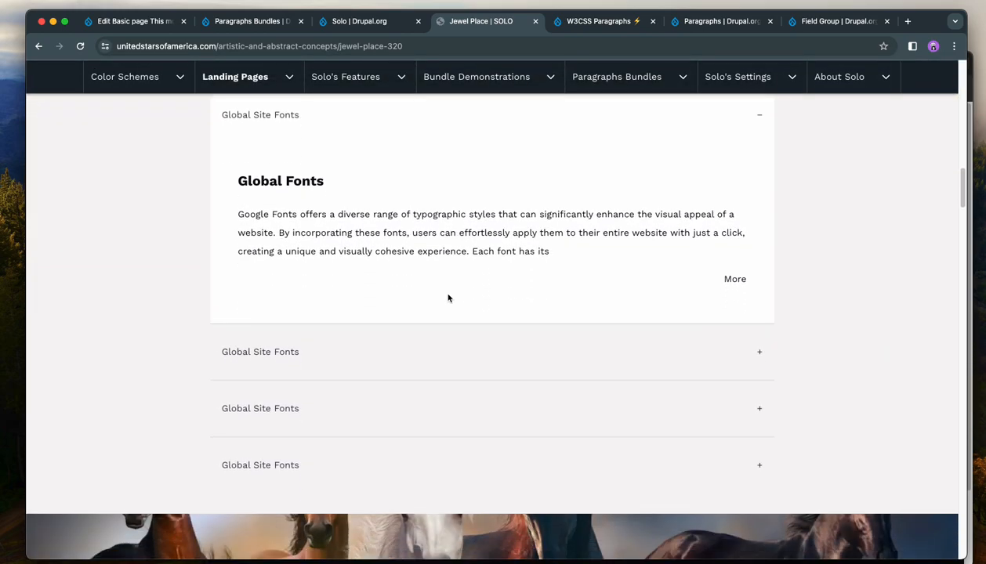
scroll(695, 337, "up", 4)
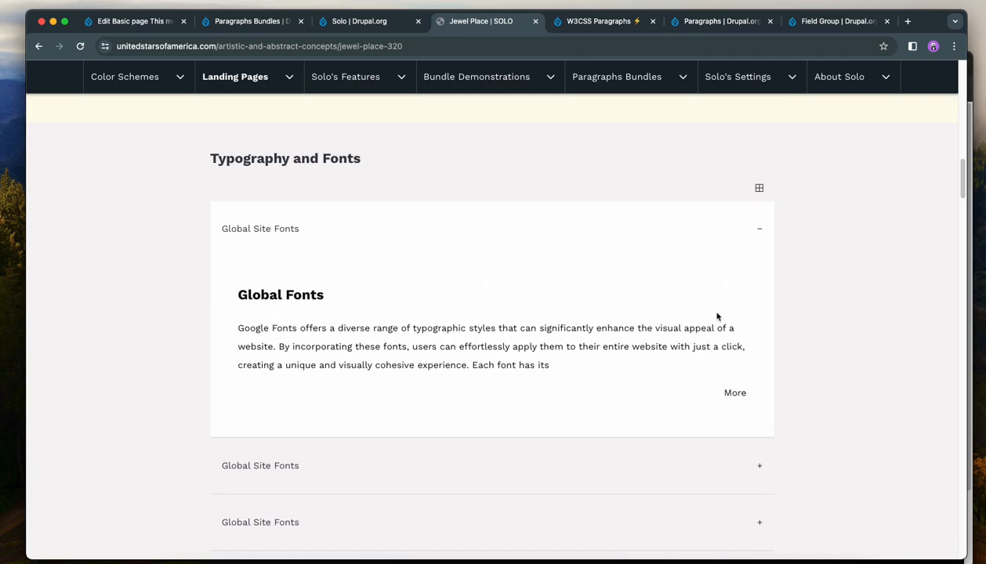
left_click(760, 190)
left_click(760, 190)
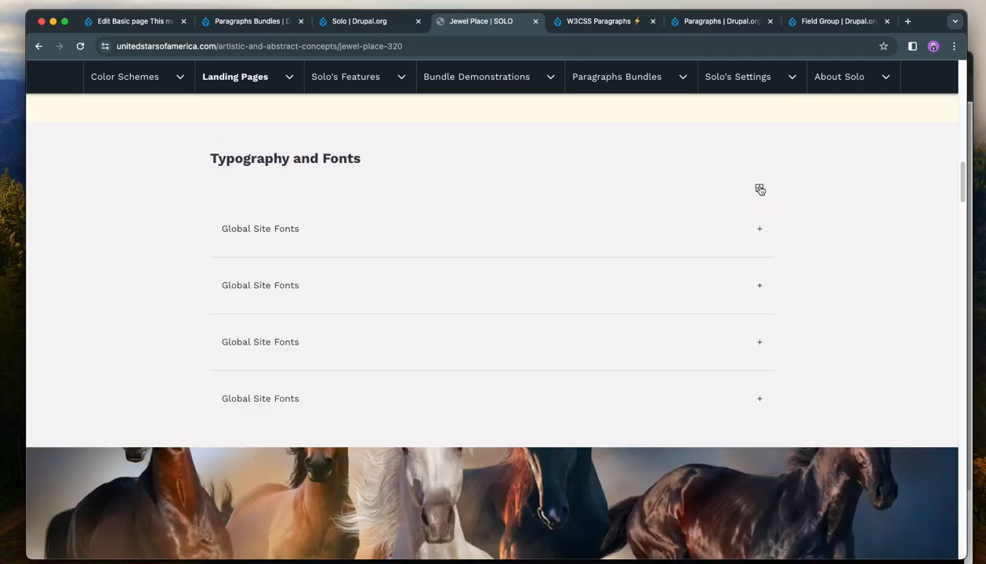
Open the second, third and fourth Typography and Fonts sections one at a time, closing each before opening the following one.
left_click(761, 283)
left_click(763, 288)
left_click(759, 353)
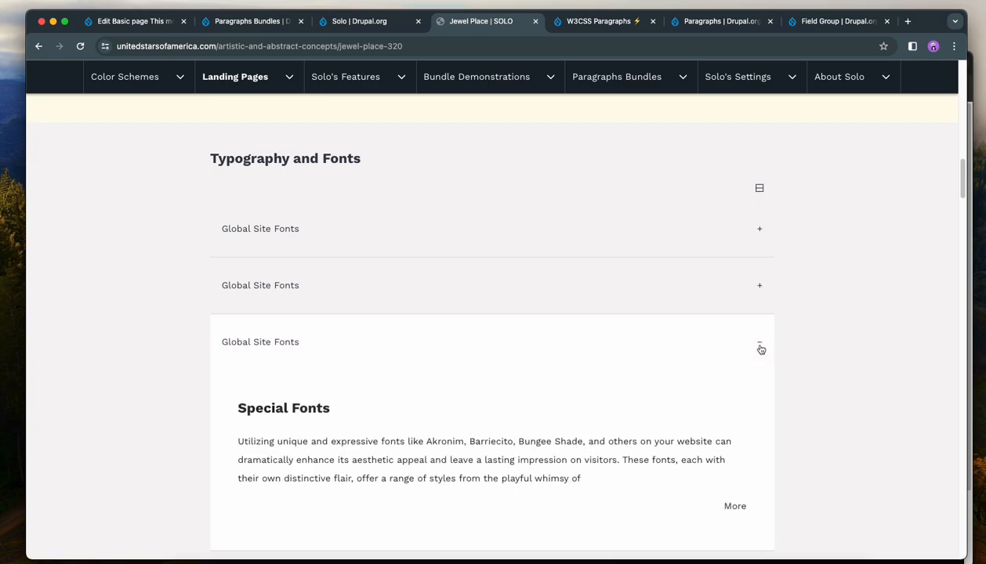
left_click(759, 348)
scroll(762, 368, "down", 1)
left_click(761, 383)
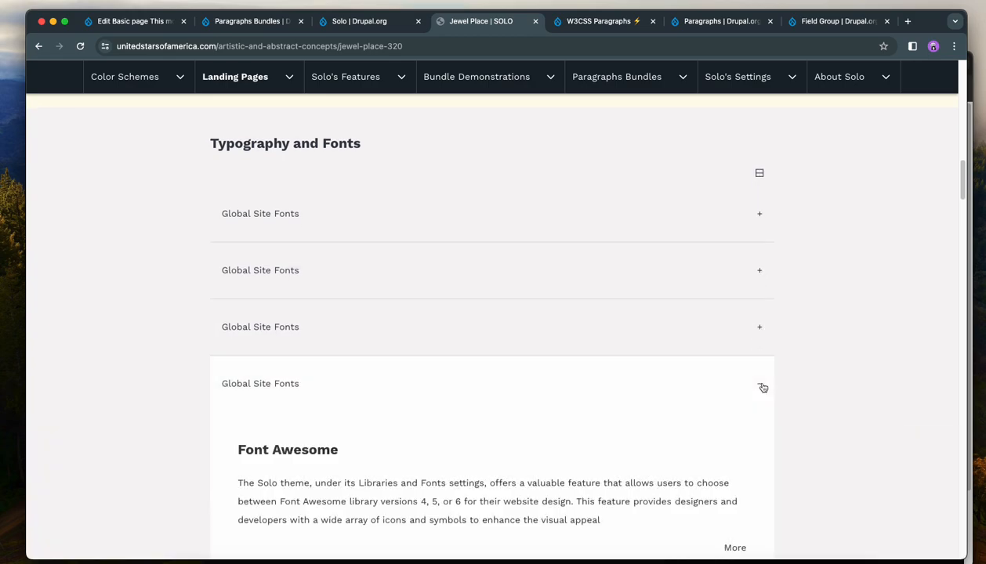
Close the fourth Typography and Fonts section and view the fully collapsed accordion on the Jewel Place page.
left_click(760, 383)
scroll(742, 367, "up", 1)
scroll(743, 367, "up", 2)
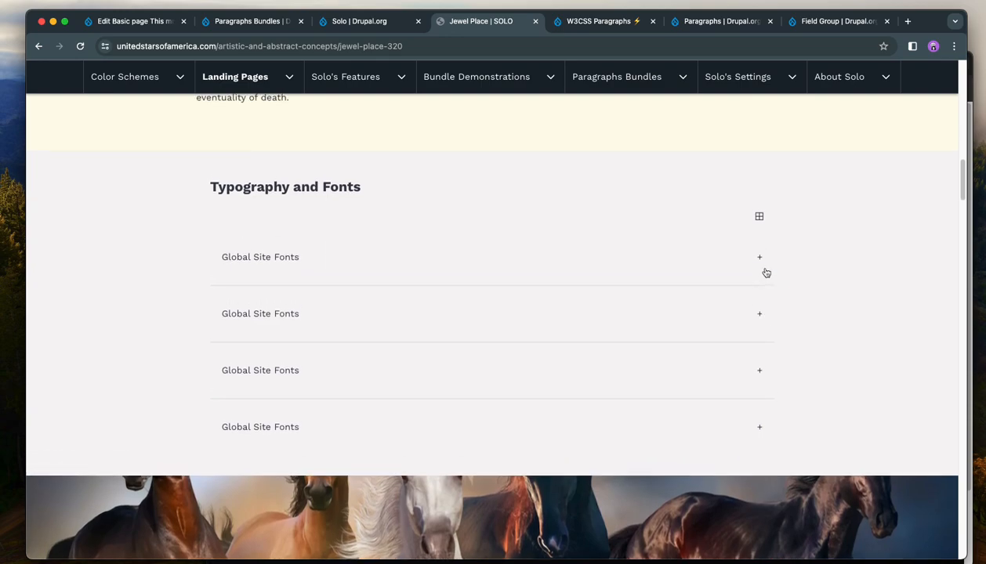
scroll(736, 283, "up", 2)
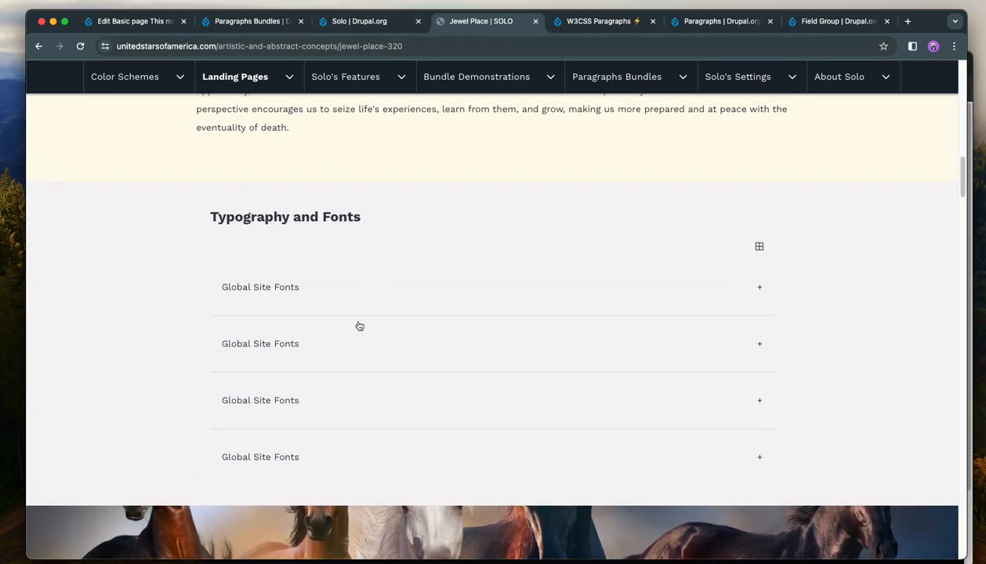
Return to the Basic page edit form, open the Accordion paragraph, and review its display settings.
left_click(121, 22)
left_click(602, 340)
scroll(520, 367, "down", 3)
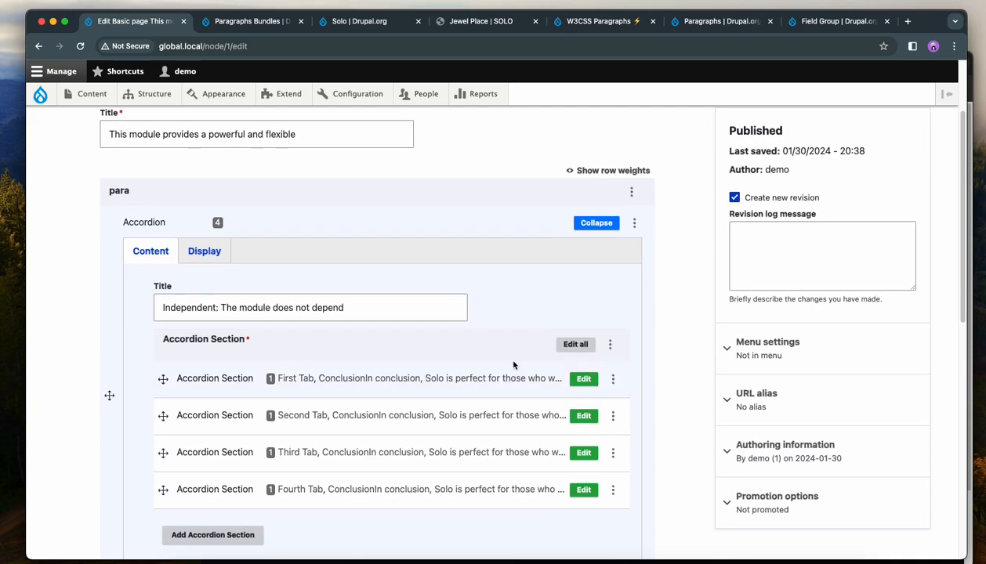
left_click(206, 246)
scroll(412, 290, "down", 8)
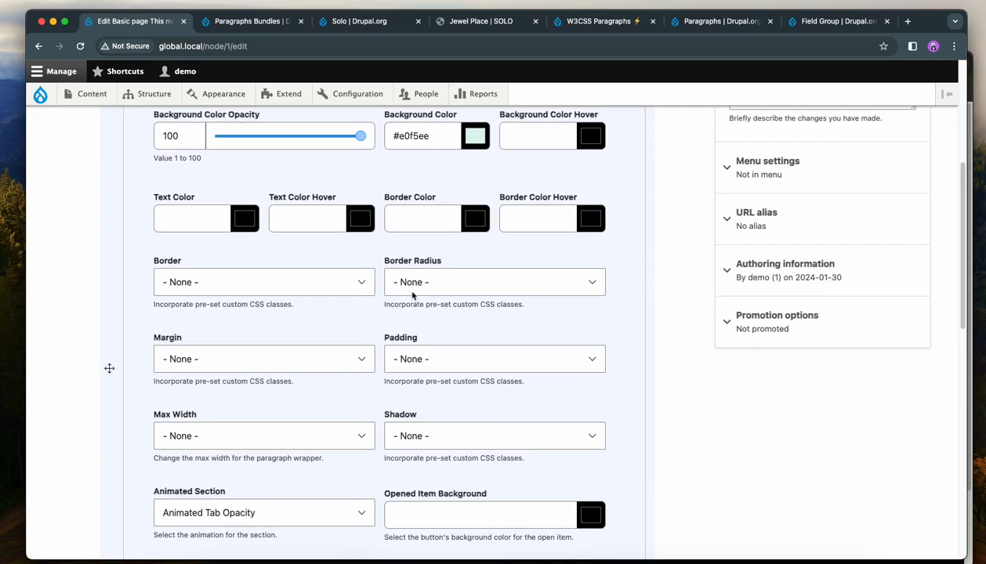
scroll(412, 295, "down", 2)
scroll(412, 295, "up", 3)
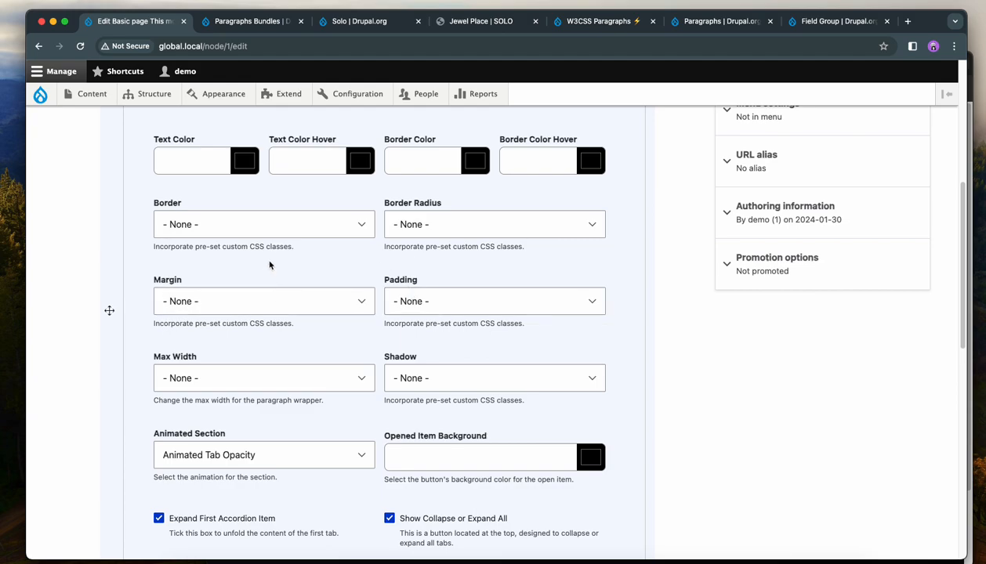
scroll(277, 244, "up", 3)
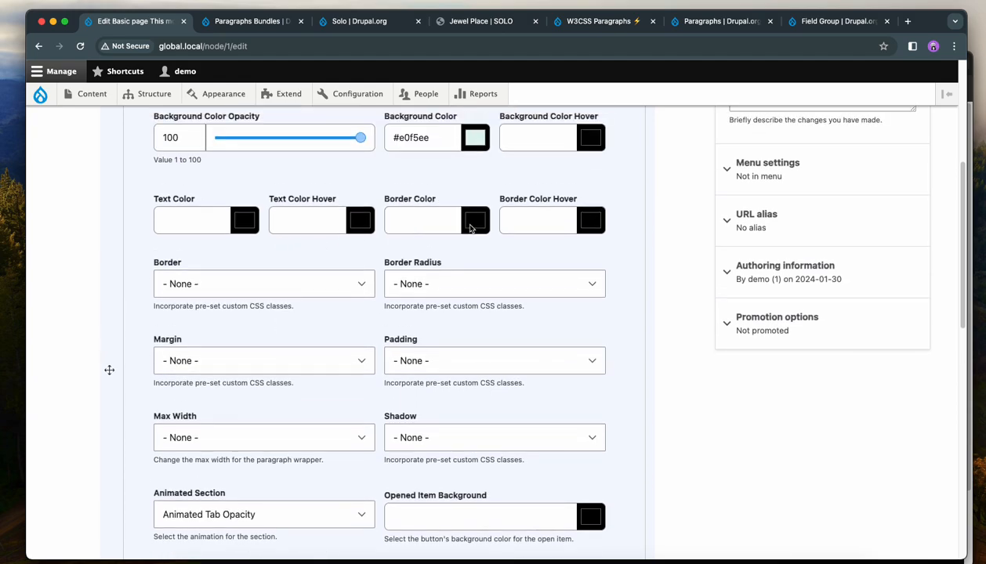
Set the accordion's border color to #576fe5 and save the page.
left_click(475, 219)
left_click_drag(553, 328, 537, 327)
left_click(541, 249)
left_click(577, 247)
left_click(664, 244)
scroll(664, 243, "down", 10)
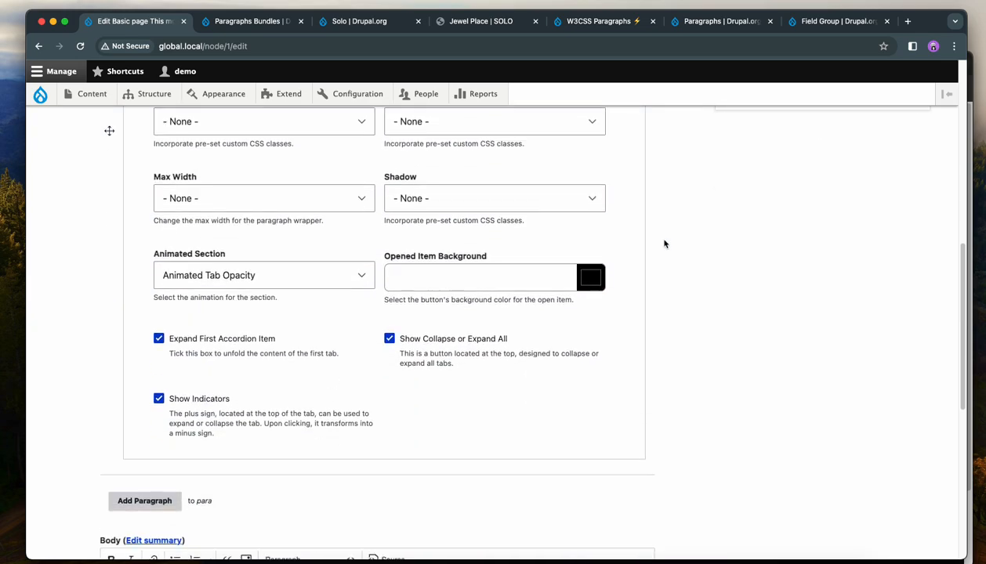
scroll(357, 327, "down", 4)
scroll(358, 324, "up", 14)
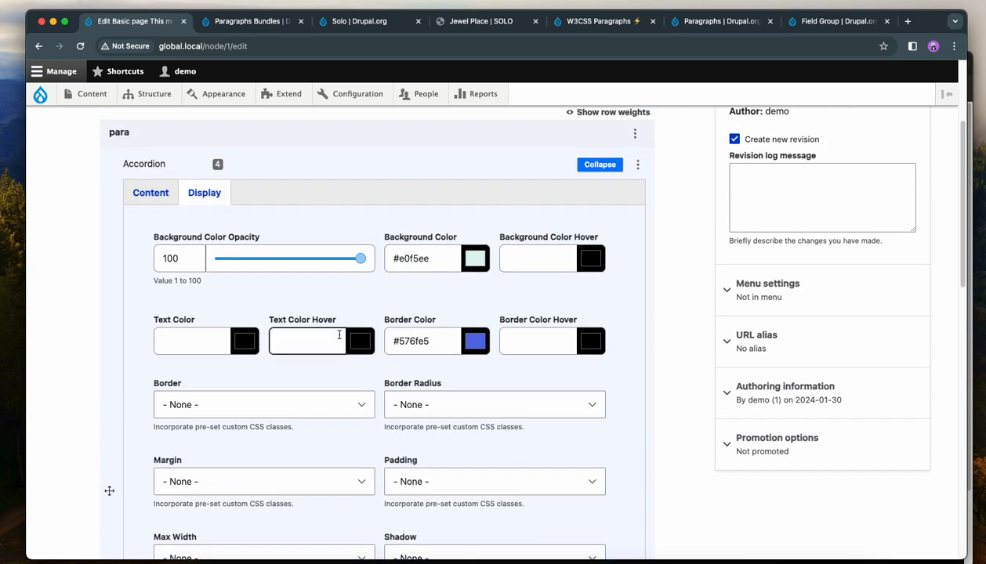
scroll(355, 343, "down", 14)
scroll(302, 444, "up", 8)
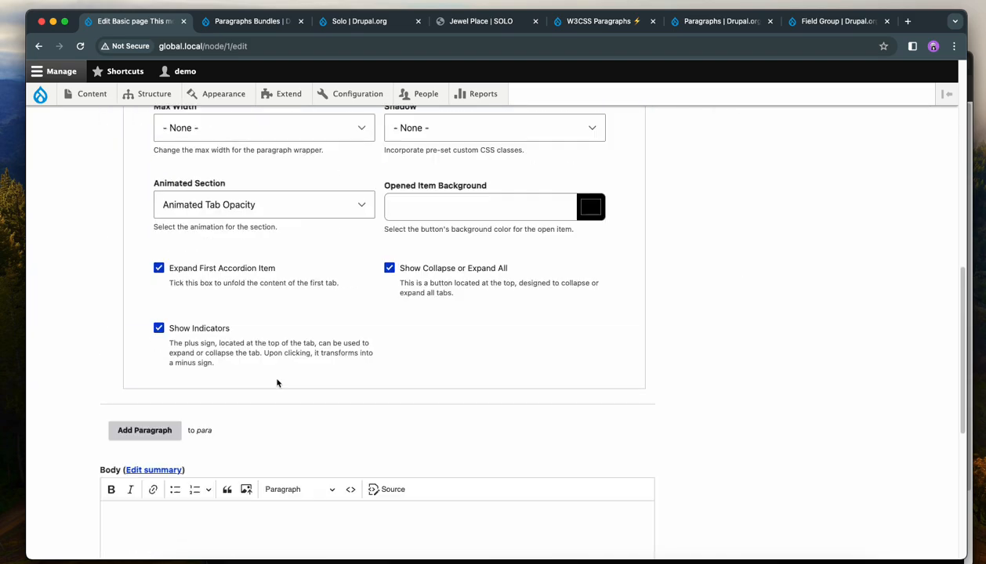
scroll(235, 407, "down", 1)
left_click(123, 472)
Examine the accordion's section borders on the published page, then expand and collapse all sections at once.
scroll(707, 339, "down", 10)
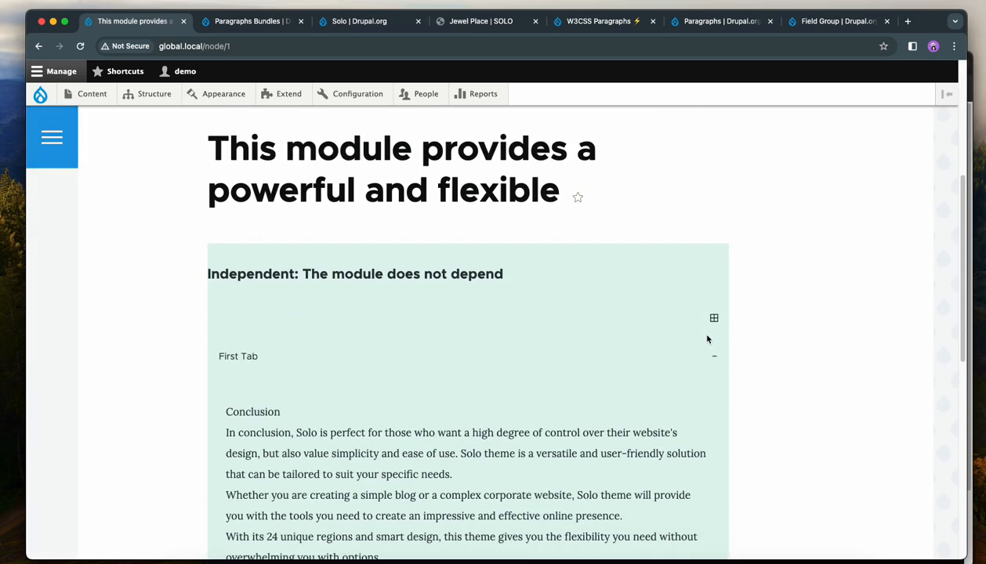
scroll(797, 349, "up", 1)
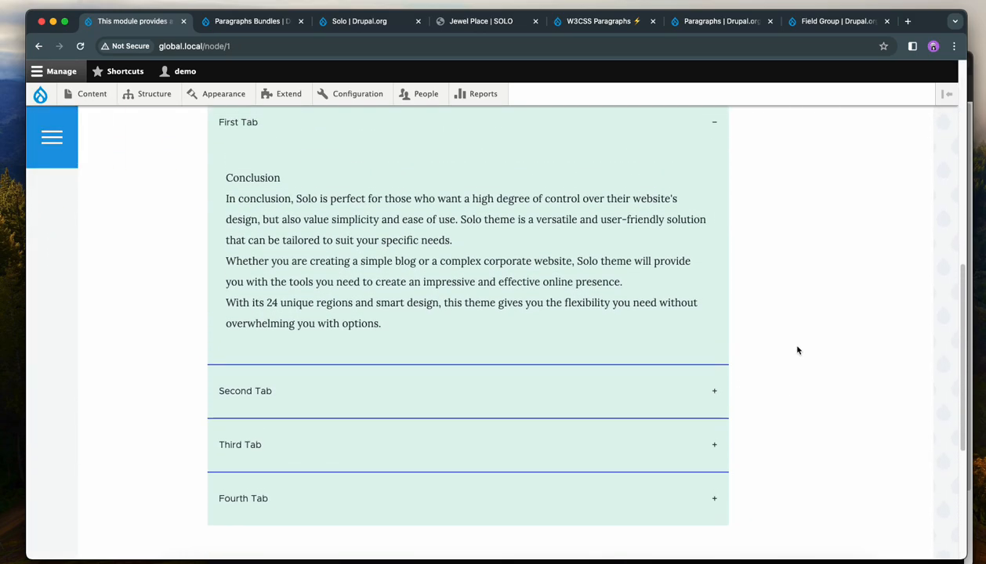
scroll(798, 346, "down", 2)
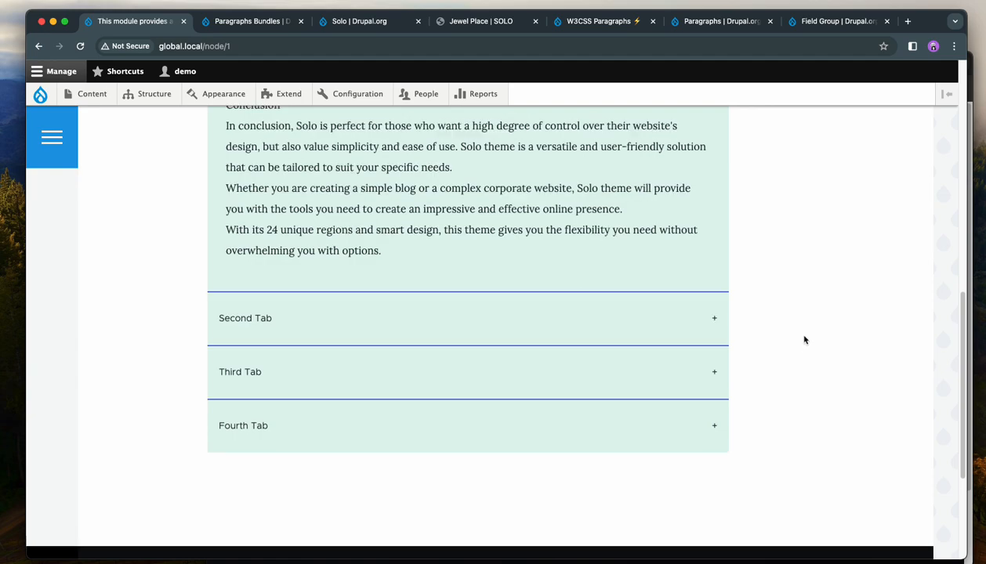
scroll(806, 340, "up", 2)
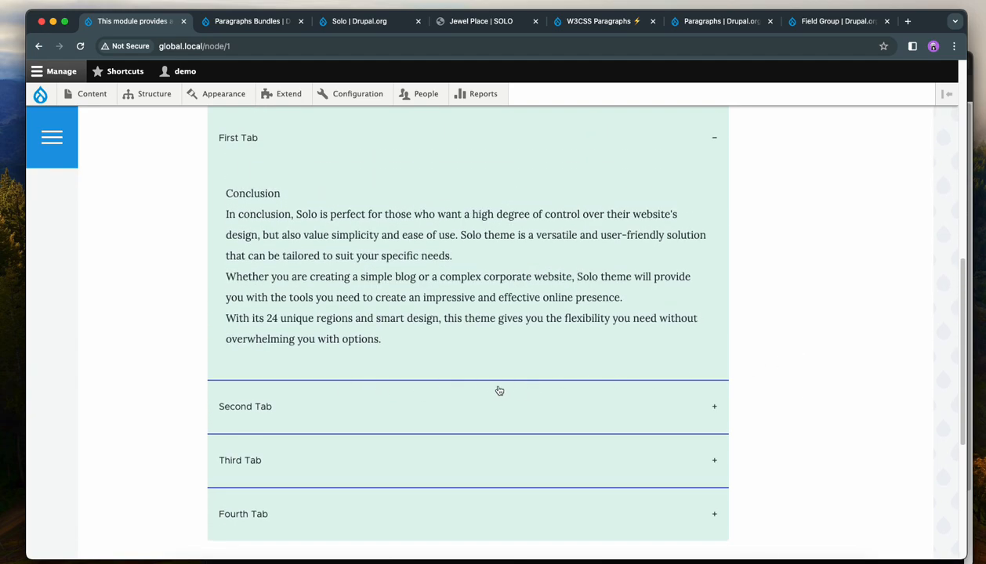
scroll(549, 407, "down", 1)
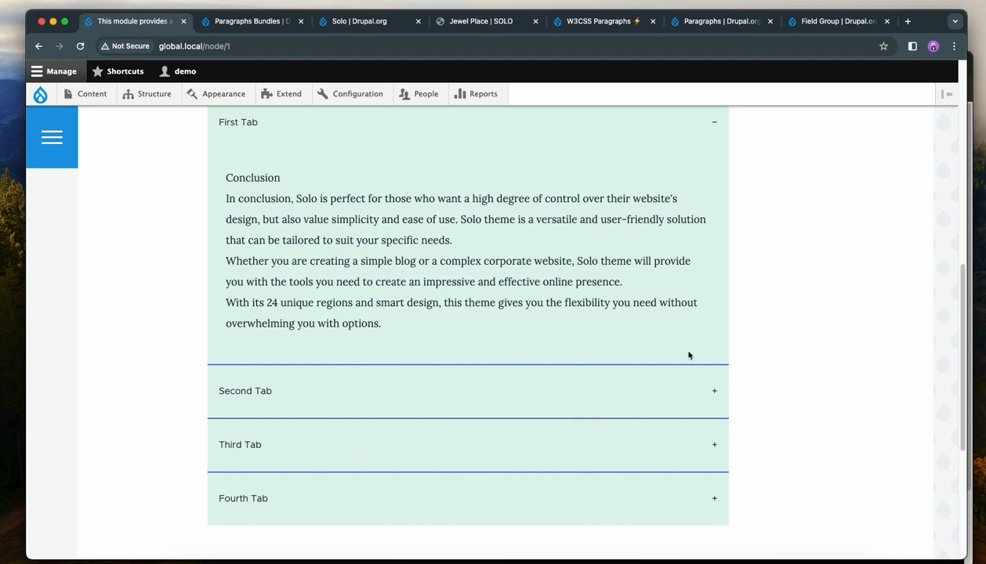
scroll(687, 357, "up", 2)
left_click(714, 169)
left_click(714, 171)
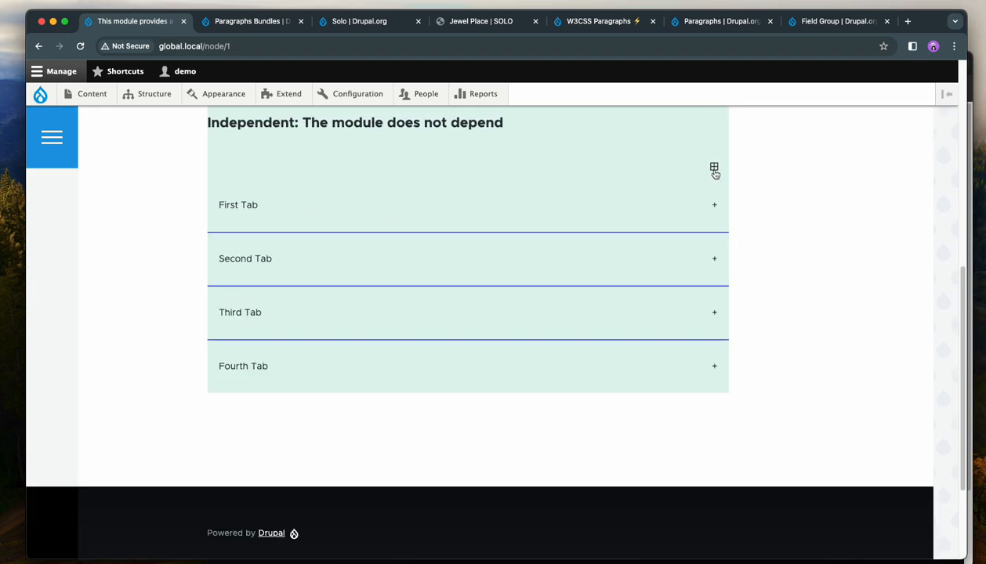
scroll(771, 274, "up", 2)
scroll(813, 370, "down", 2)
scroll(810, 368, "up", 2)
Reopen the Basic page for editing and expand its Accordion paragraph.
scroll(810, 368, "up", 5)
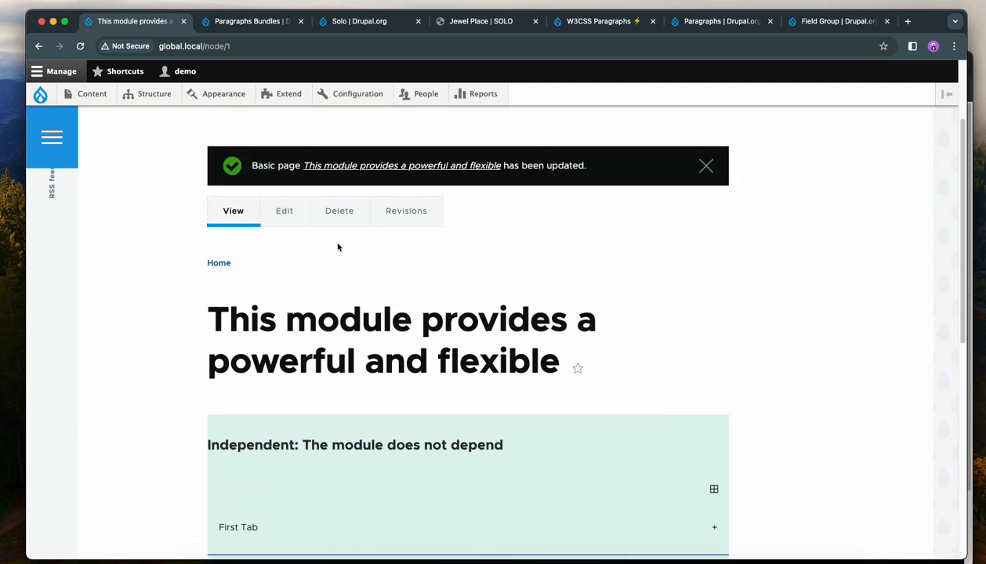
left_click(285, 212)
scroll(735, 322, "down", 2)
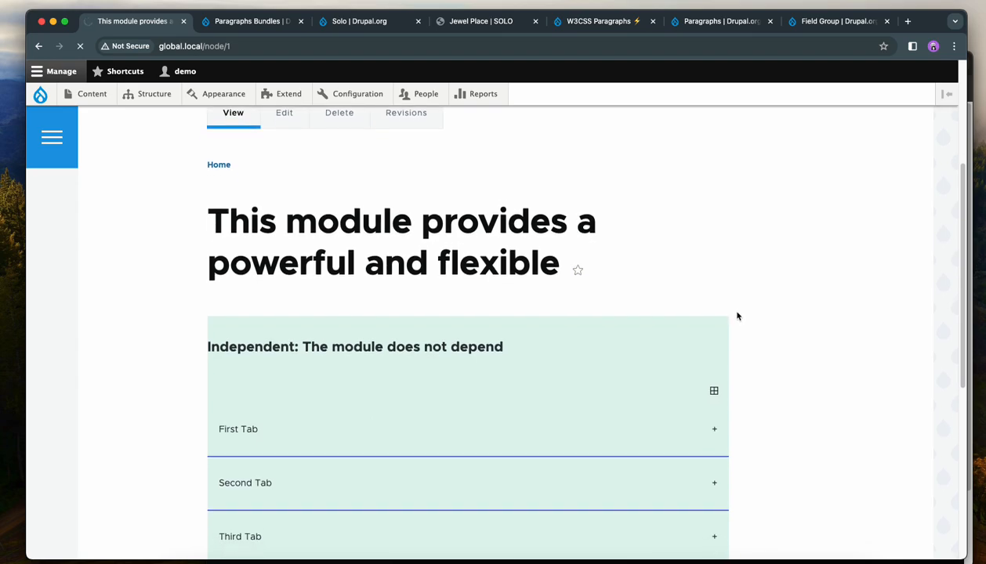
scroll(736, 316, "down", 1)
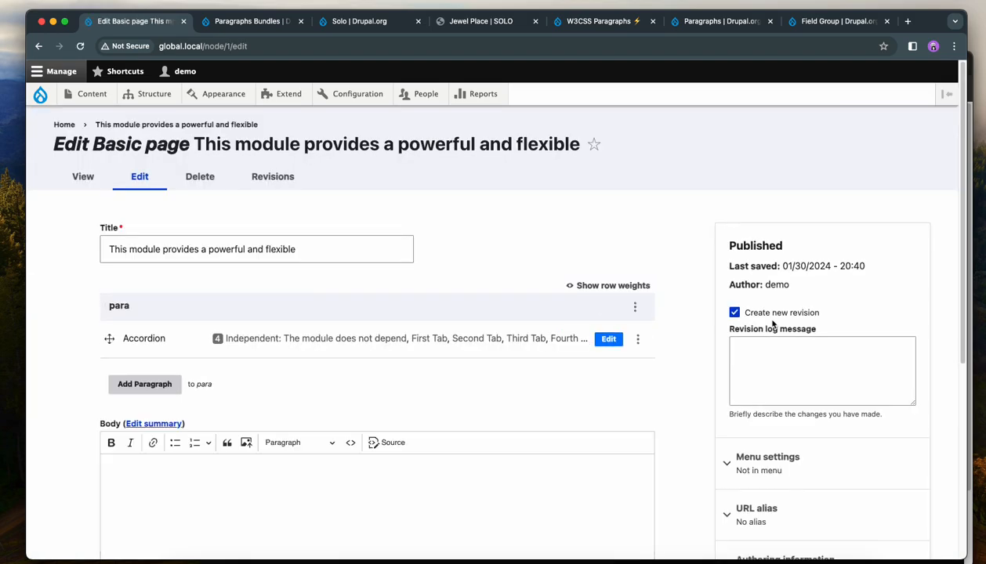
scroll(577, 352, "down", 2)
left_click(605, 326)
scroll(285, 392, "down", 3)
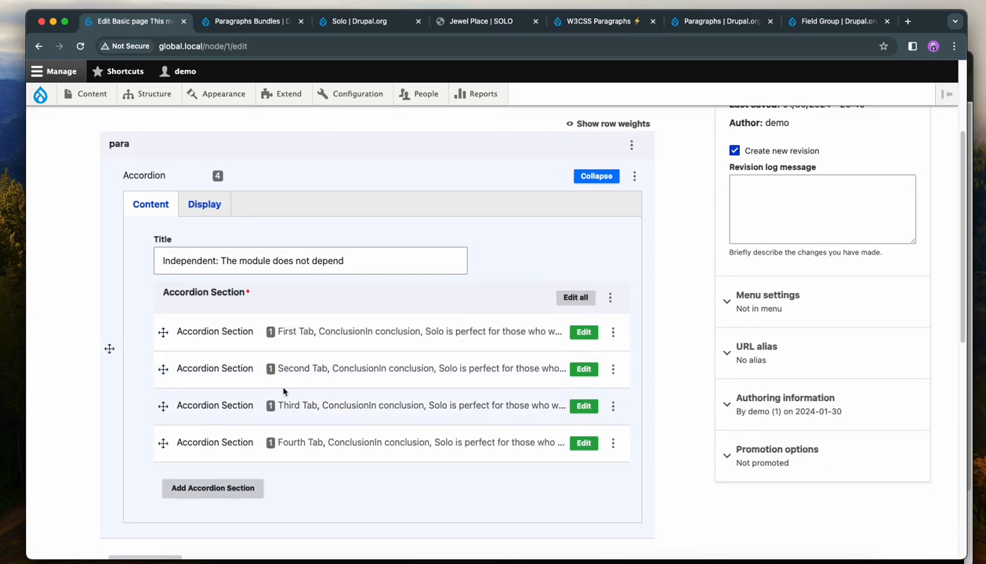
Open the First Tab accordion section and review its body section together with the other sections in the list.
left_click(569, 333)
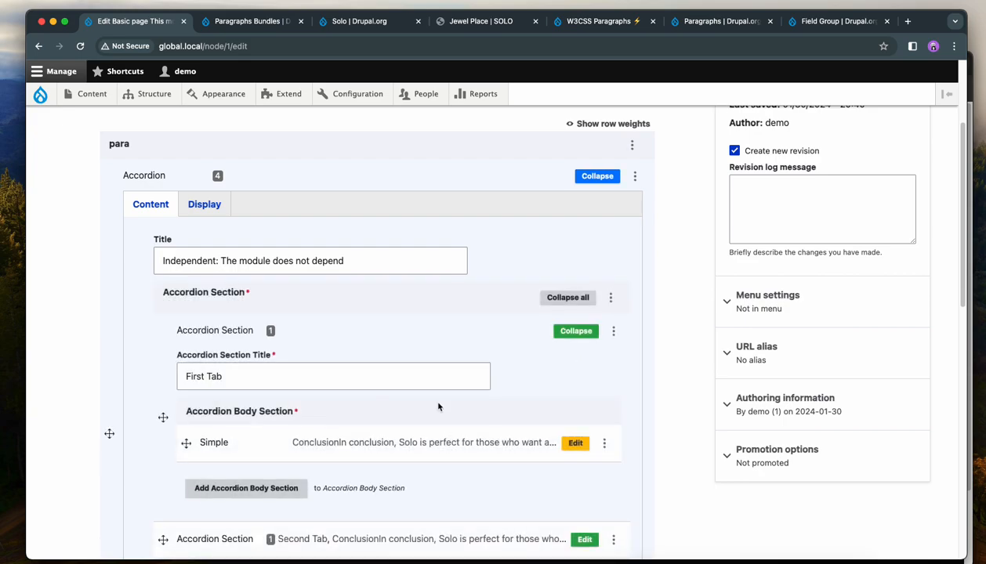
scroll(433, 409, "down", 2)
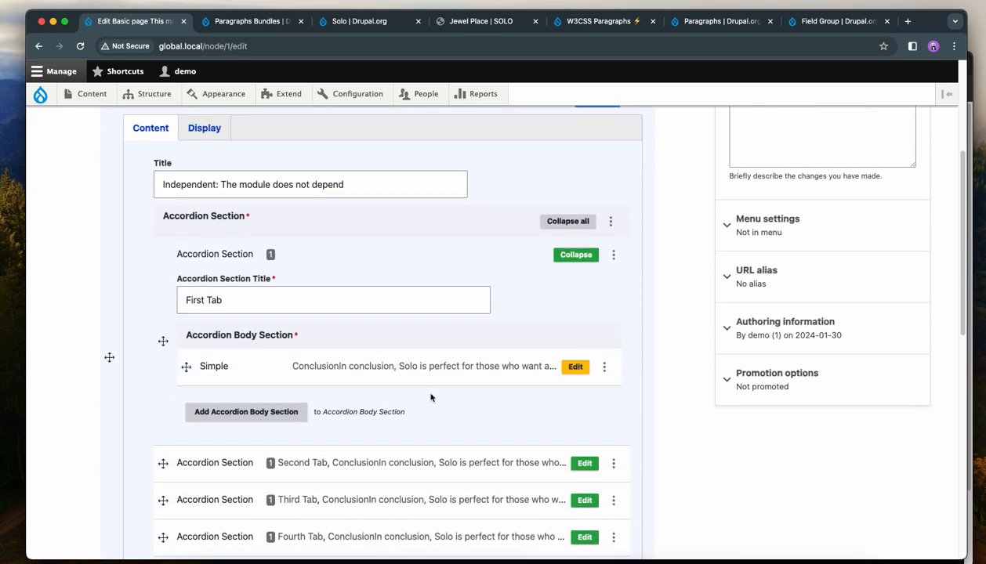
scroll(431, 394, "down", 2)
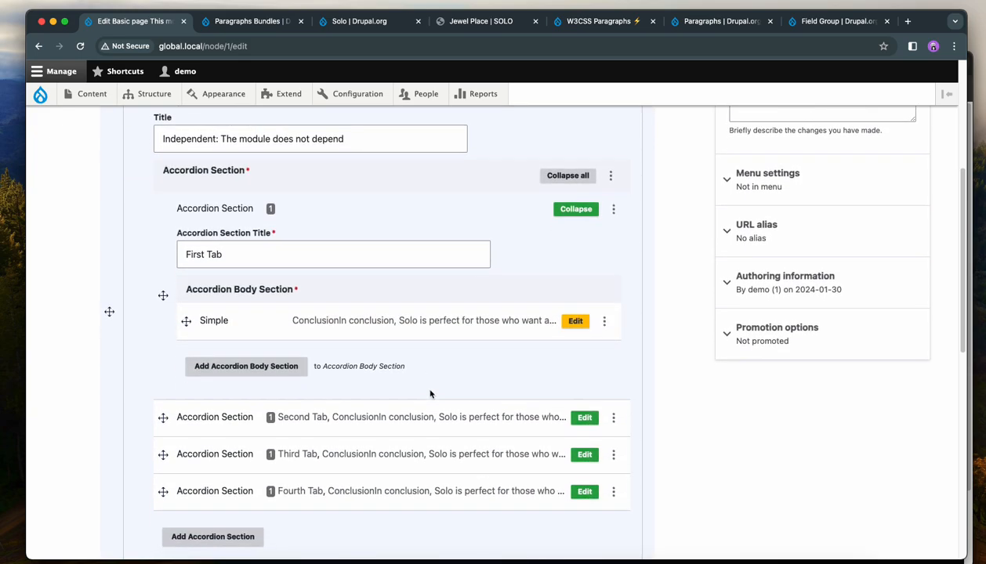
scroll(460, 378, "down", 2)
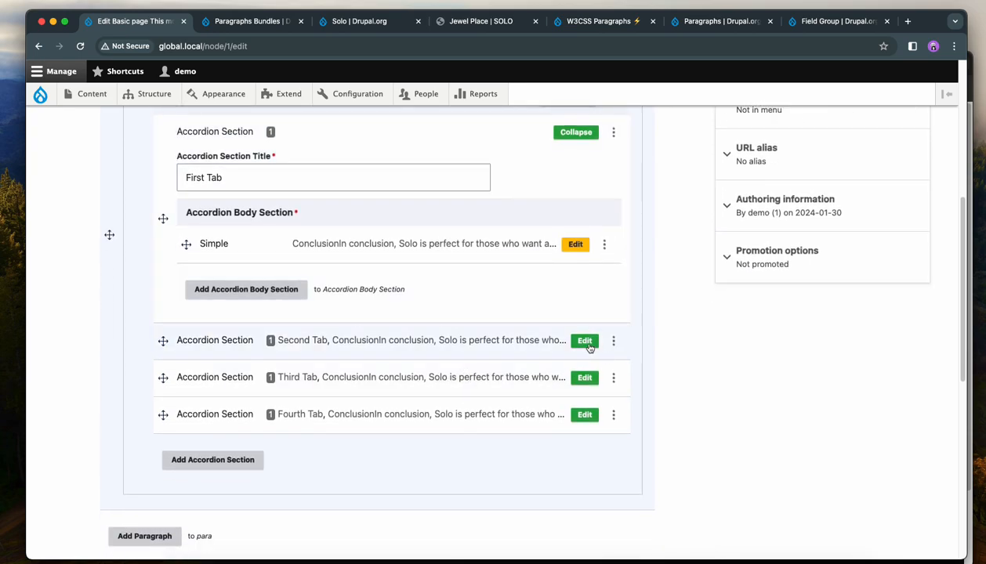
scroll(535, 429, "up", 1)
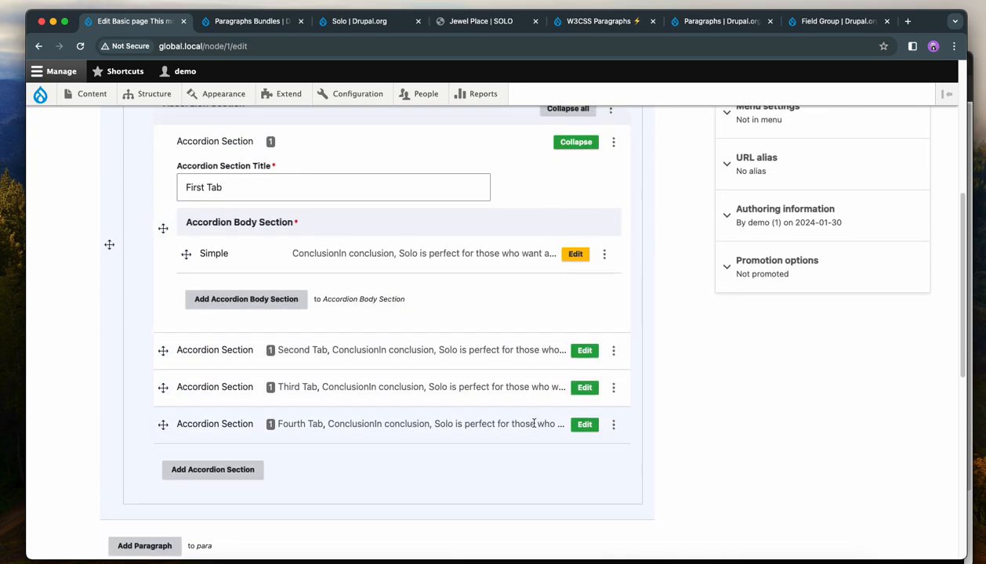
scroll(534, 423, "up", 6)
Set the accordion's Animated Section display option to Animated Tab Left.
left_click(206, 268)
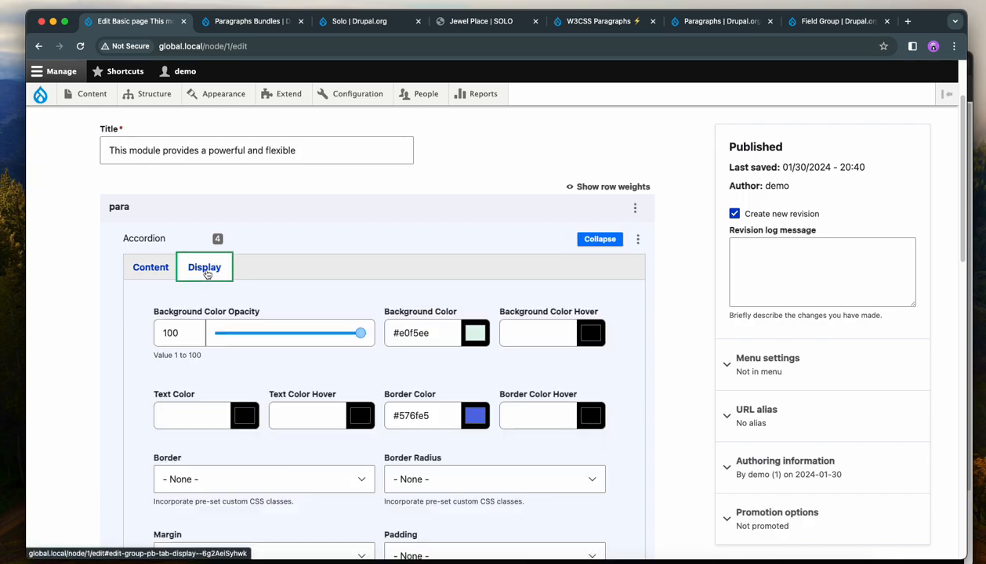
scroll(81, 336, "down", 4)
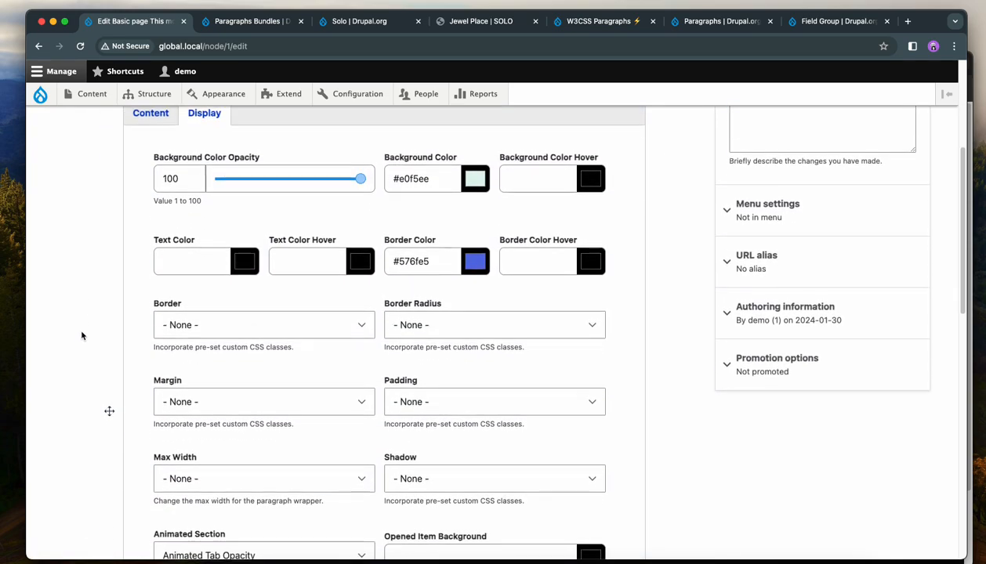
scroll(82, 335, "down", 5)
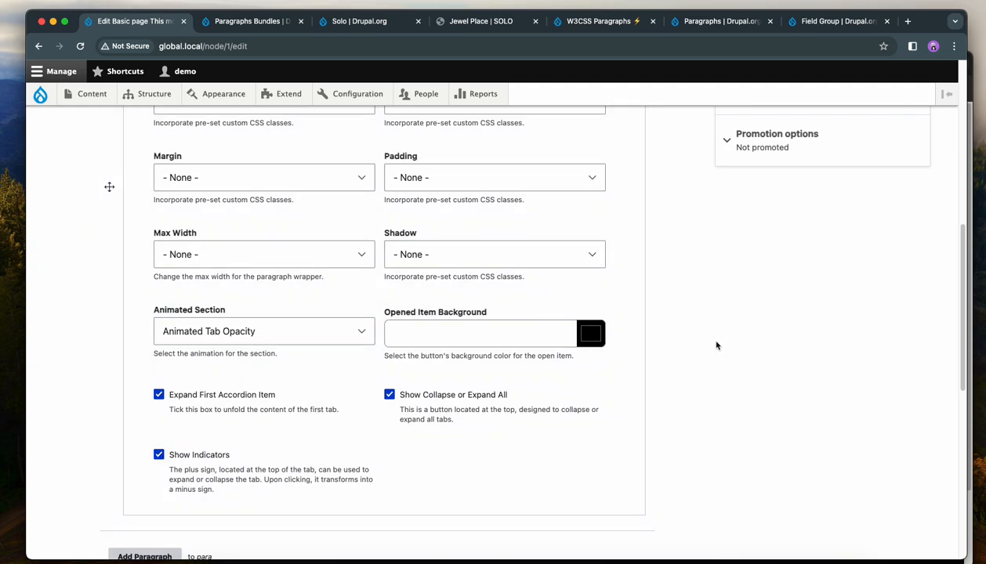
left_click(300, 328)
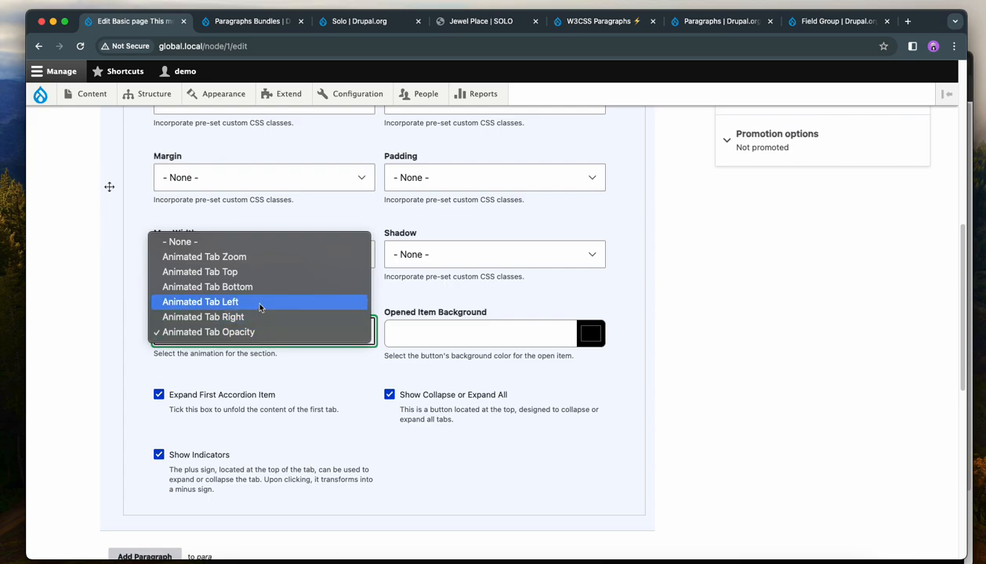
left_click(274, 306)
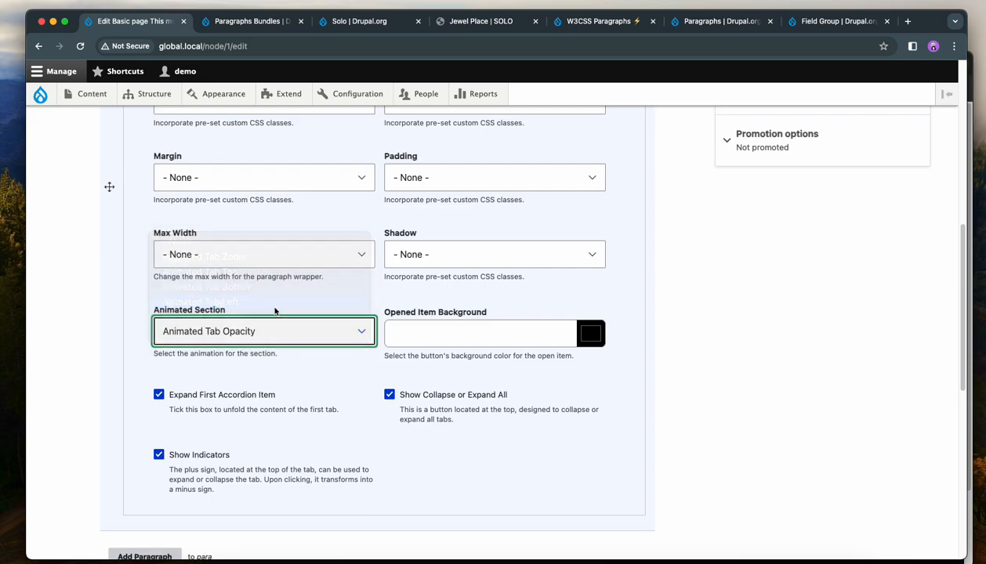
left_click(340, 334)
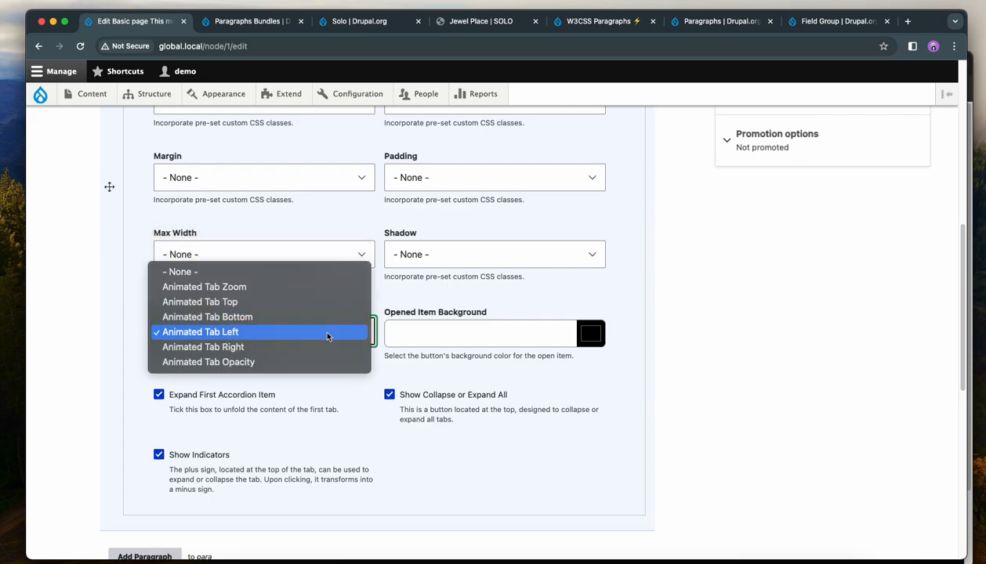
left_click(328, 334)
Set the accordion's Opened Item Background color to #cde4f9.
left_click(591, 334)
left_click_drag(630, 370, 601, 350)
left_click(659, 441)
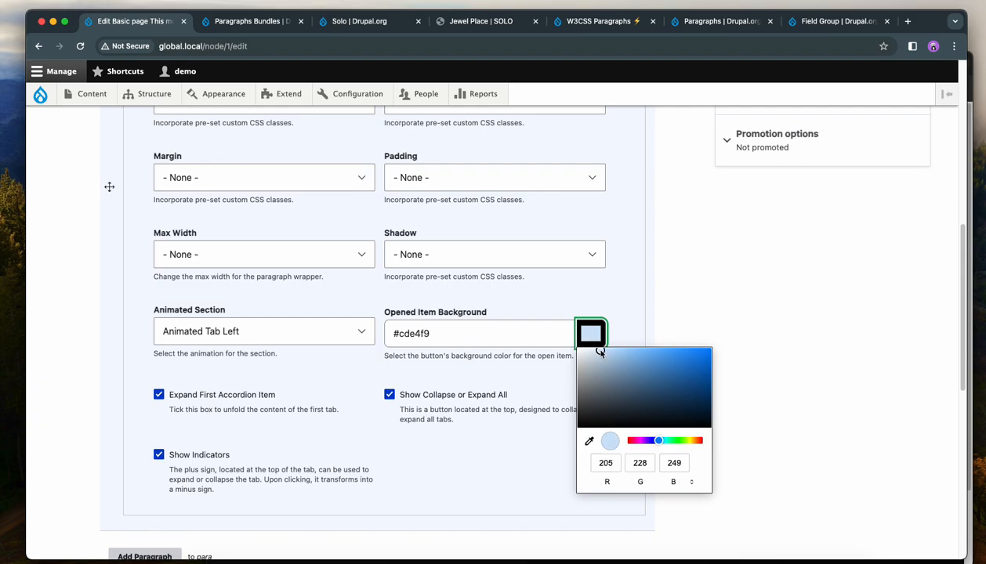
left_click(700, 322)
Turn off Show Collapse or Expand All, Expand First Accordion Item and Show Indicators, and save the page.
scroll(682, 333, "down", 2)
left_click(444, 312)
left_click(194, 312)
left_click(199, 371)
scroll(380, 373, "down", 3)
scroll(383, 374, "down", 5)
left_click(143, 474)
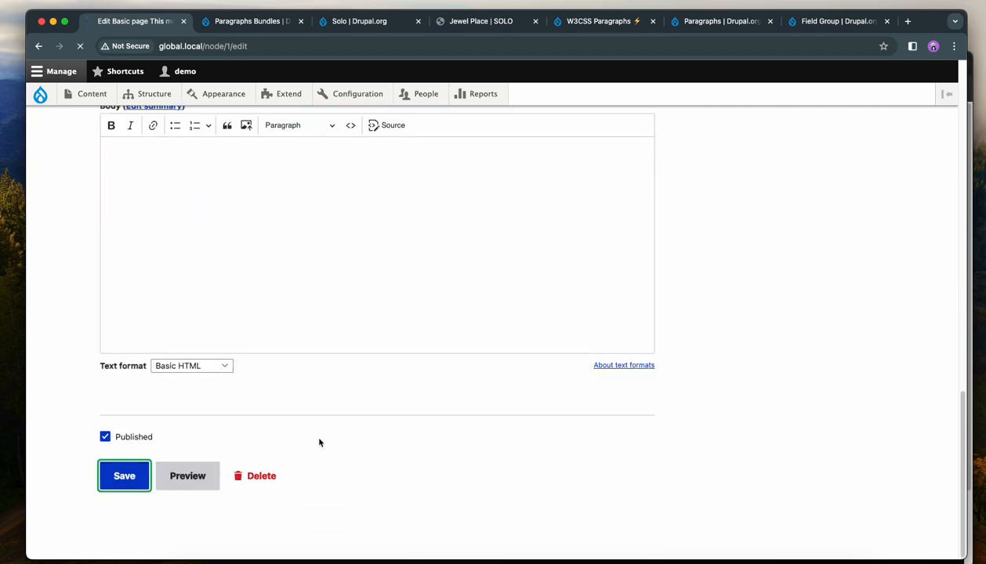
Open and close the First Tab section on the published page to test the accordion's new display settings.
scroll(810, 373, "down", 3)
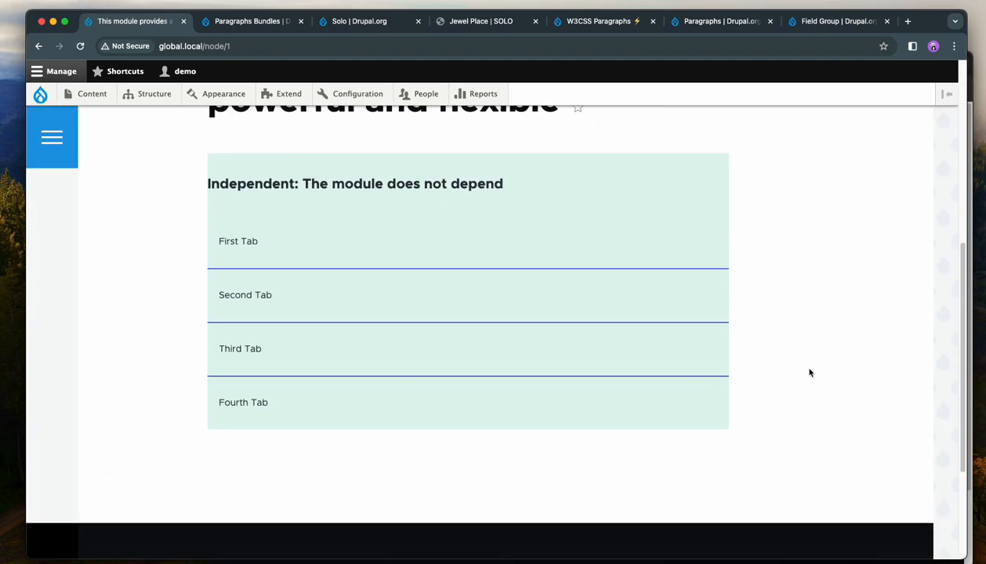
left_click(267, 251)
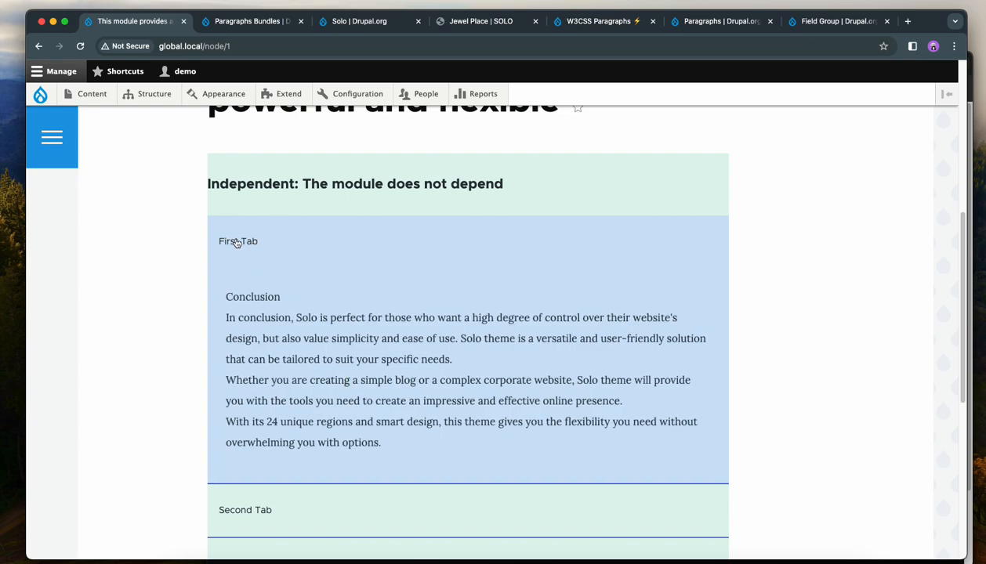
left_click(239, 243)
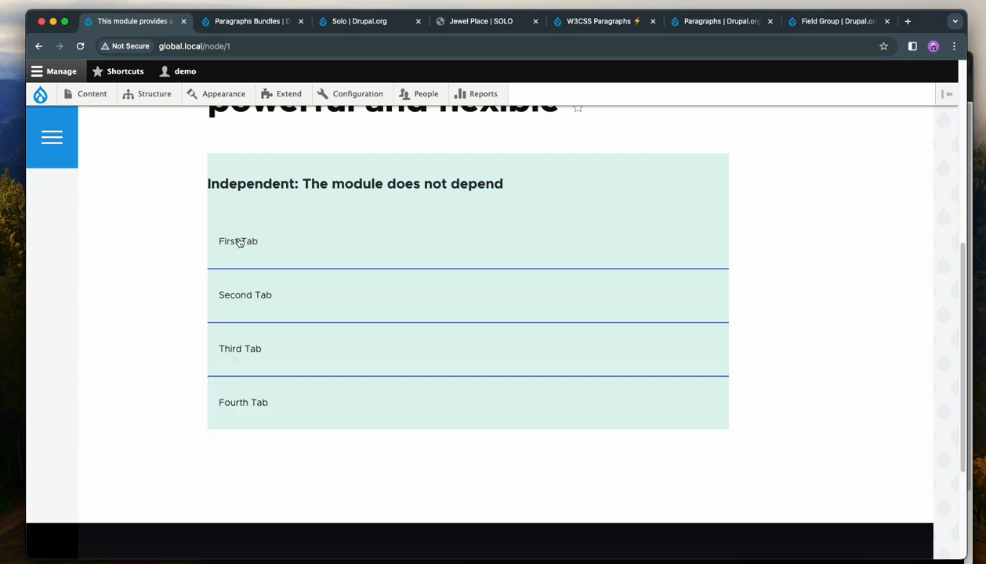
Expand and collapse the Second, Third and Fourth Tab sections on the published page, and leave the Second Tab section open.
left_click(246, 295)
scroll(337, 439, "down", 2)
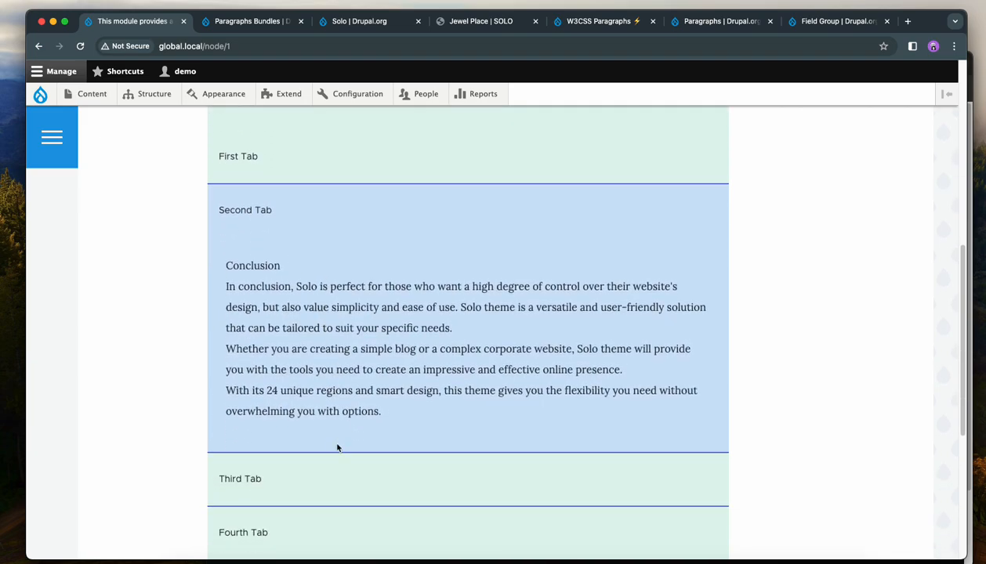
left_click(252, 217)
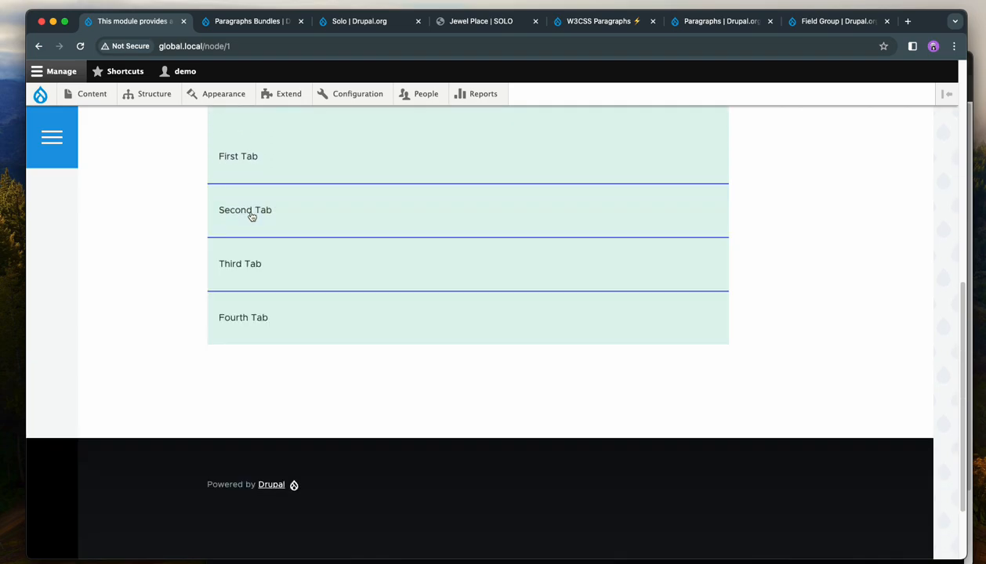
left_click(249, 265)
left_click(250, 264)
left_click(246, 315)
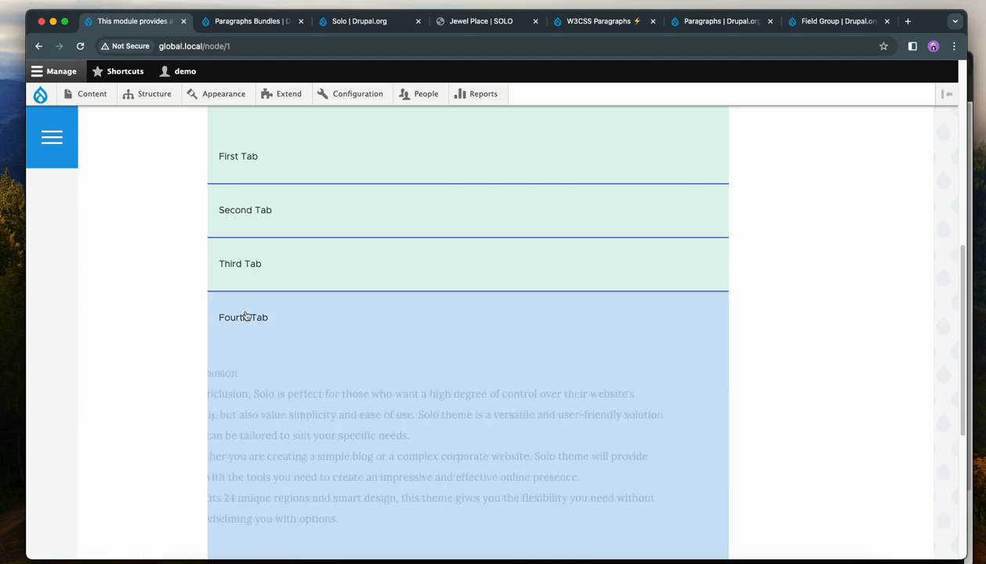
left_click(250, 323)
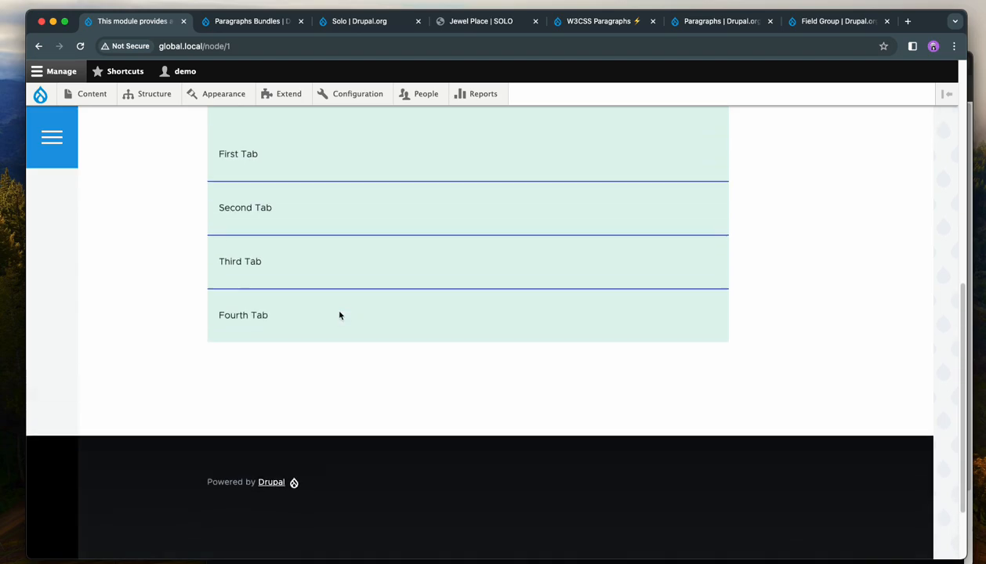
scroll(337, 314, "up", 1)
left_click(255, 253)
scroll(257, 257, "up", 5)
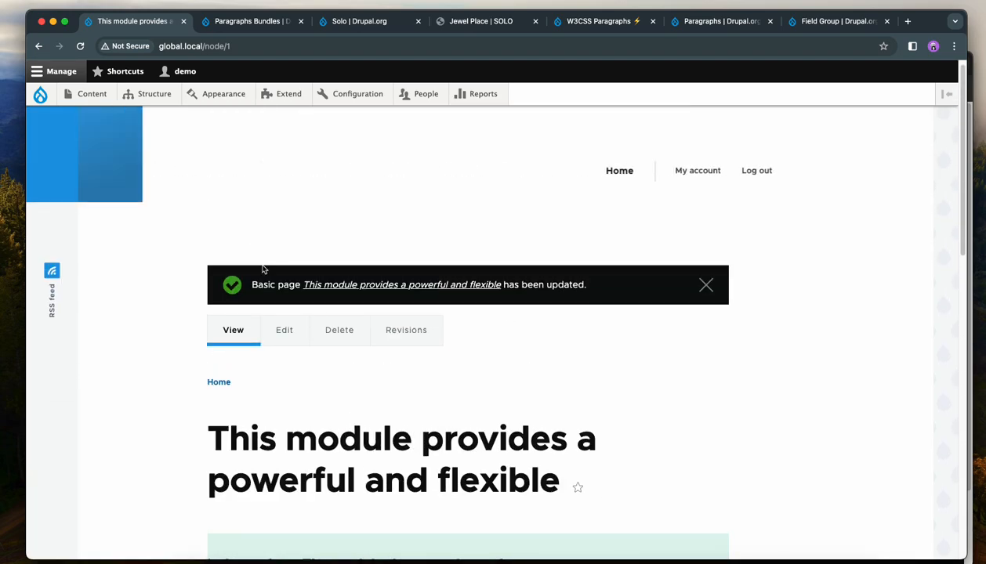
scroll(692, 425, "down", 2)
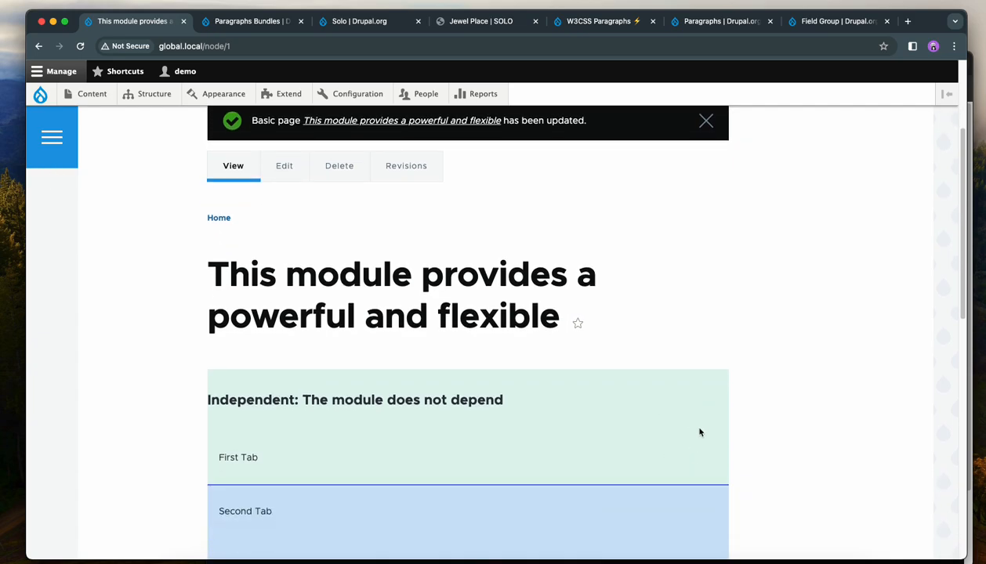
Open the Basic page for editing and expand its Accordion paragraph to review the title and accordion sections.
left_click(283, 166)
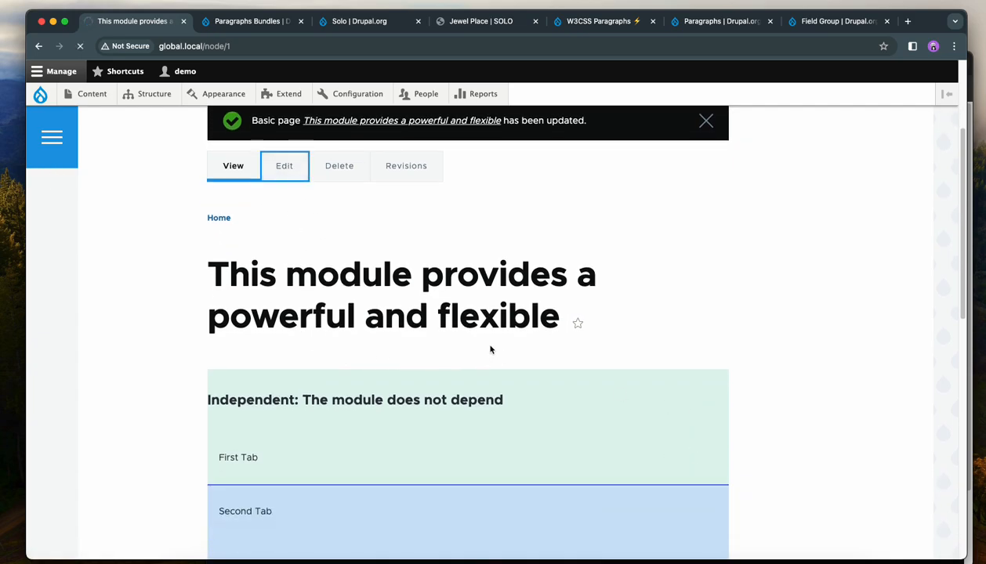
scroll(489, 350, "down", 8)
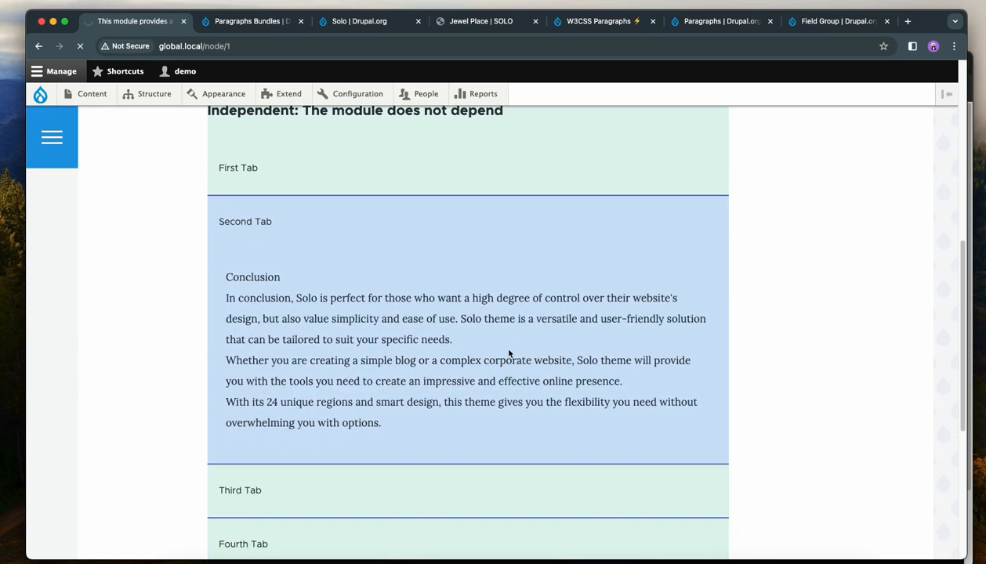
scroll(509, 353, "down", 2)
scroll(509, 353, "up", 5)
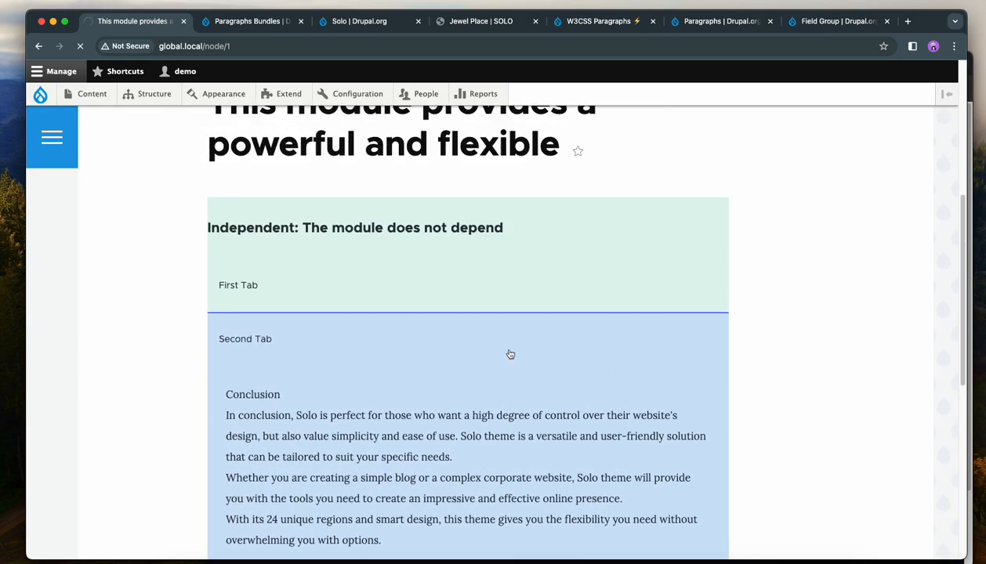
scroll(510, 354, "up", 6)
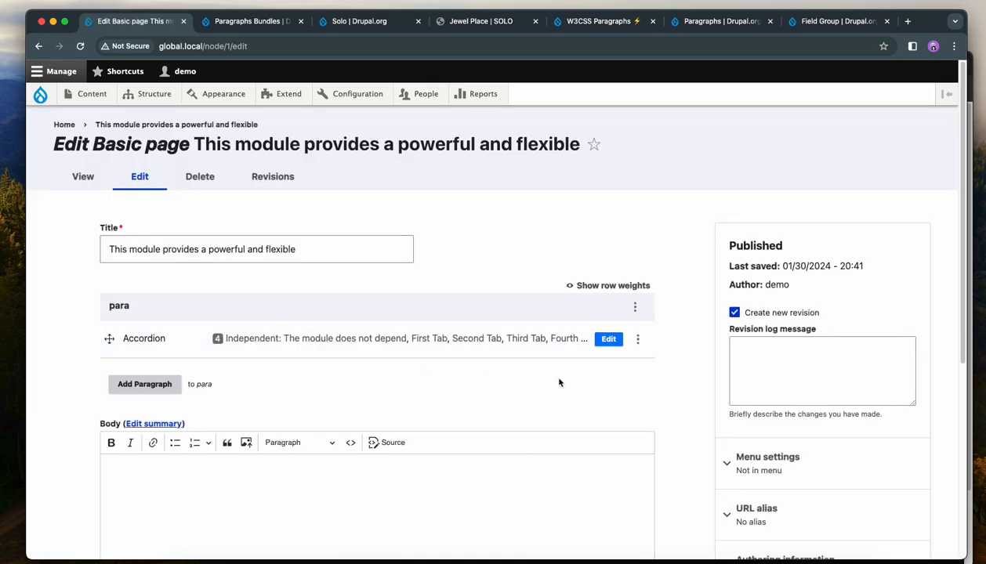
left_click(603, 338)
scroll(559, 397, "down", 3)
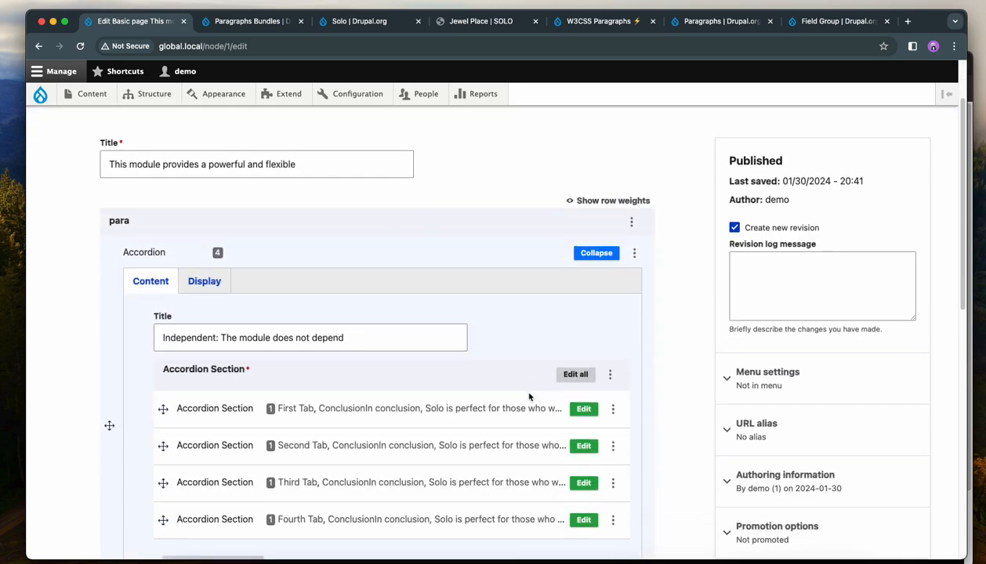
scroll(633, 395, "down", 1)
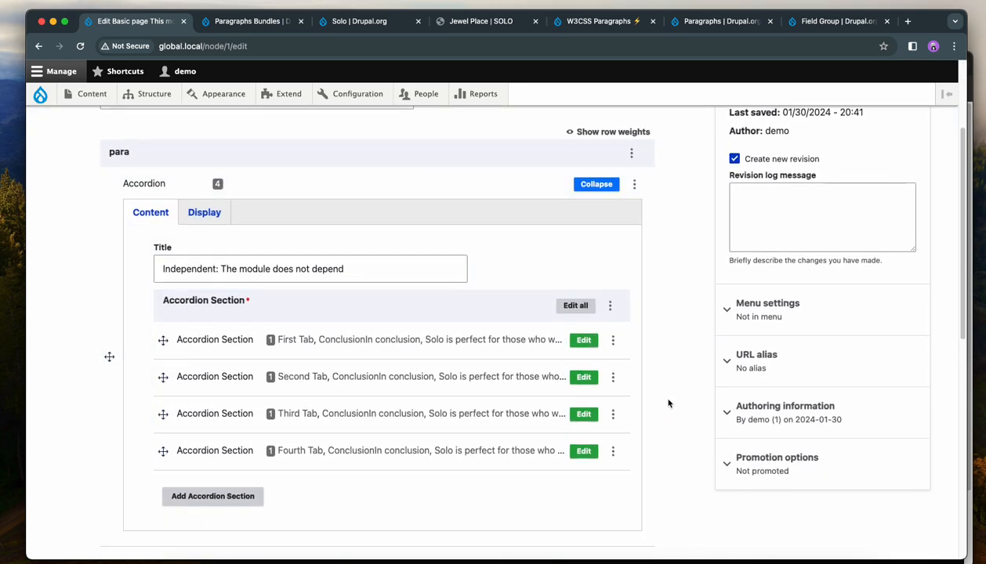
scroll(666, 402, "down", 1)
scroll(670, 401, "down", 5)
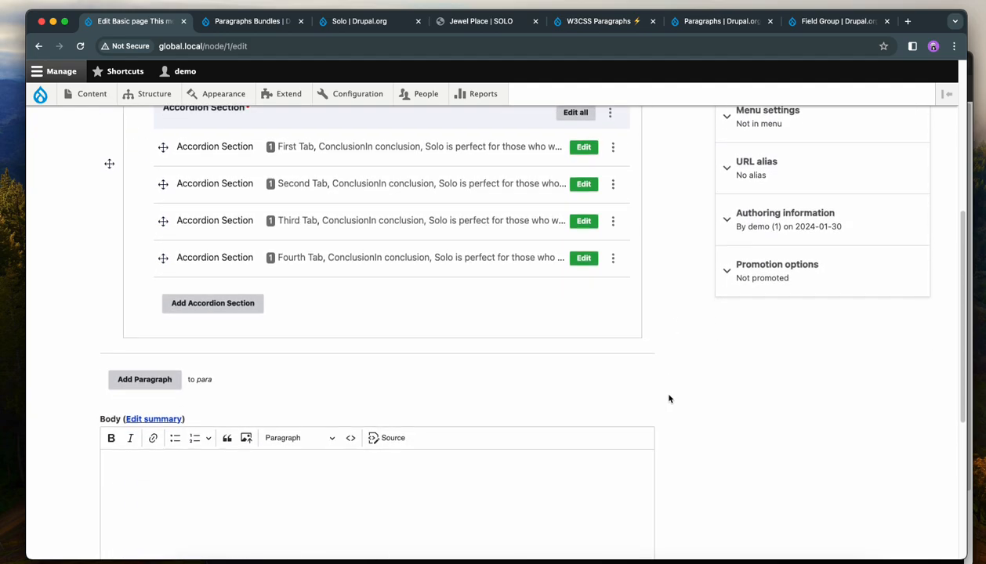
scroll(670, 398, "up", 3)
scroll(671, 397, "up", 2)
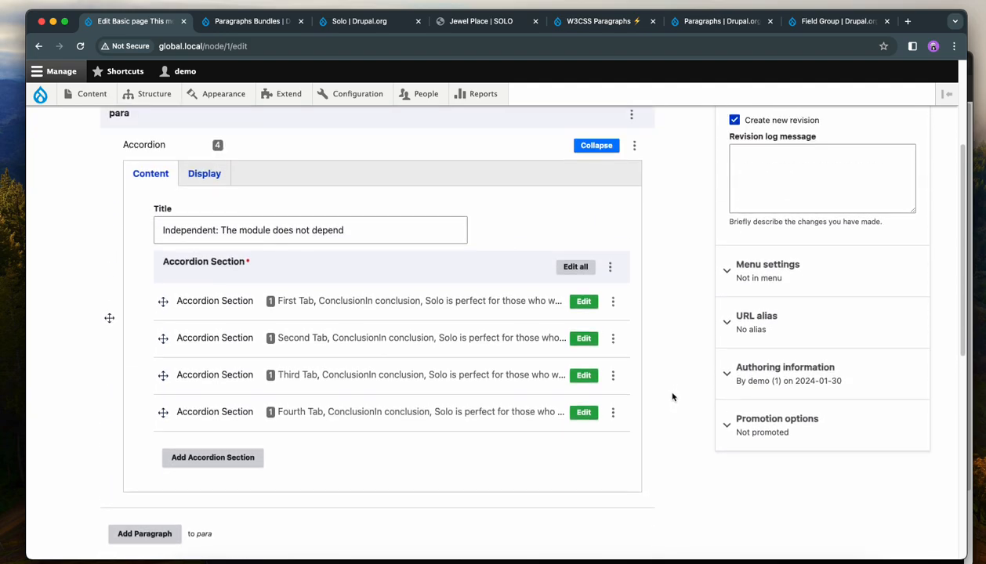
scroll(672, 398, "up", 2)
Turn on Show Collapse or Expand All and Show Indicators in the accordion's display settings, keep Expand First Accordion Item off, and save the page.
left_click(204, 240)
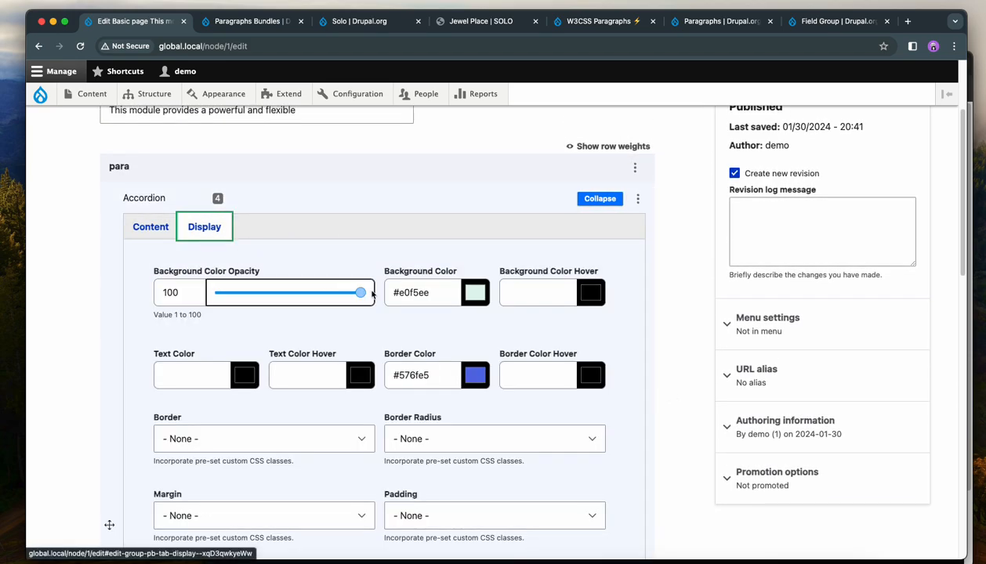
scroll(612, 351, "down", 6)
scroll(615, 351, "down", 2)
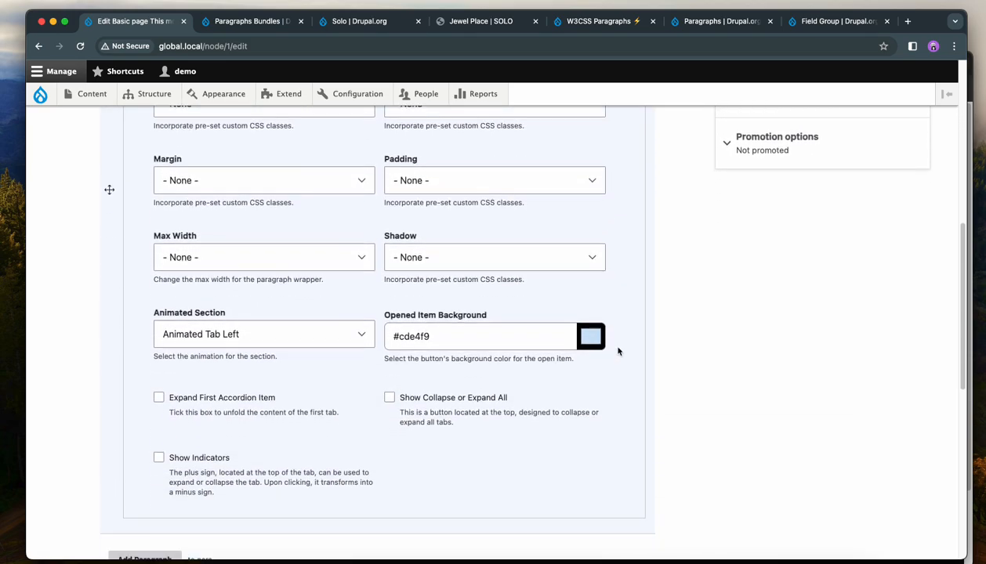
scroll(628, 366, "up", 1)
left_click(435, 412)
left_click(220, 410)
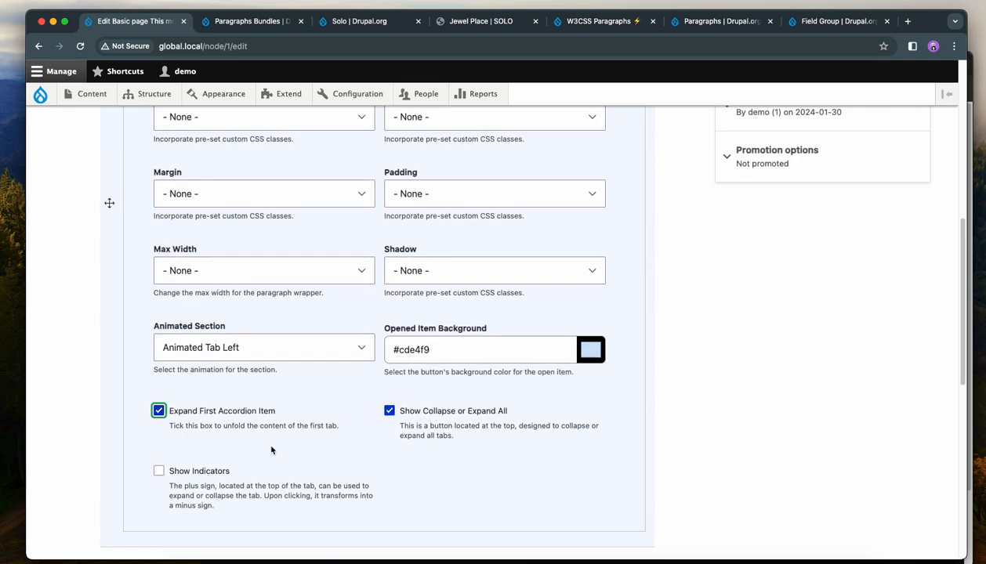
left_click(202, 470)
left_click(194, 412)
scroll(109, 202, "down", 10)
left_click(118, 479)
scroll(523, 399, "down", 5)
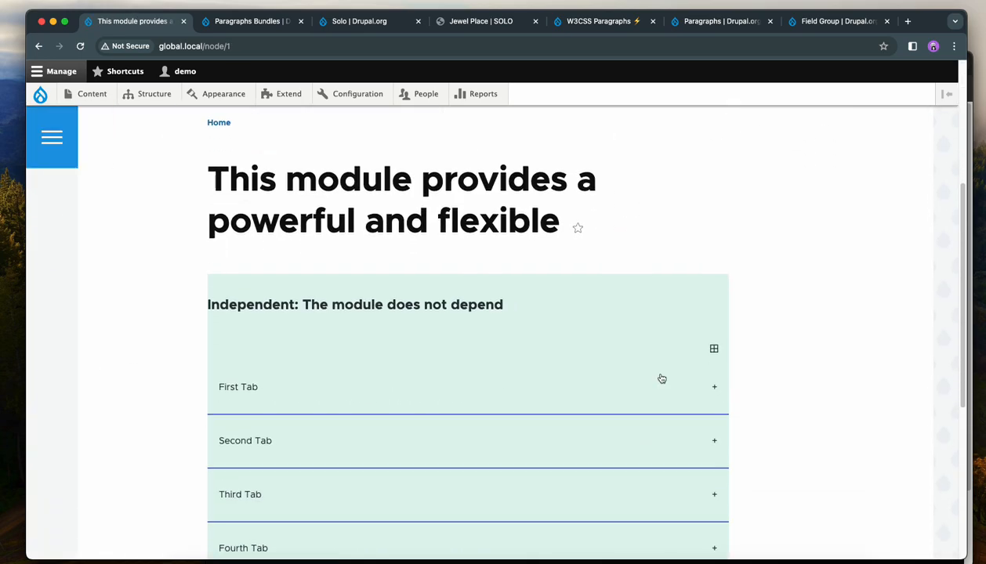